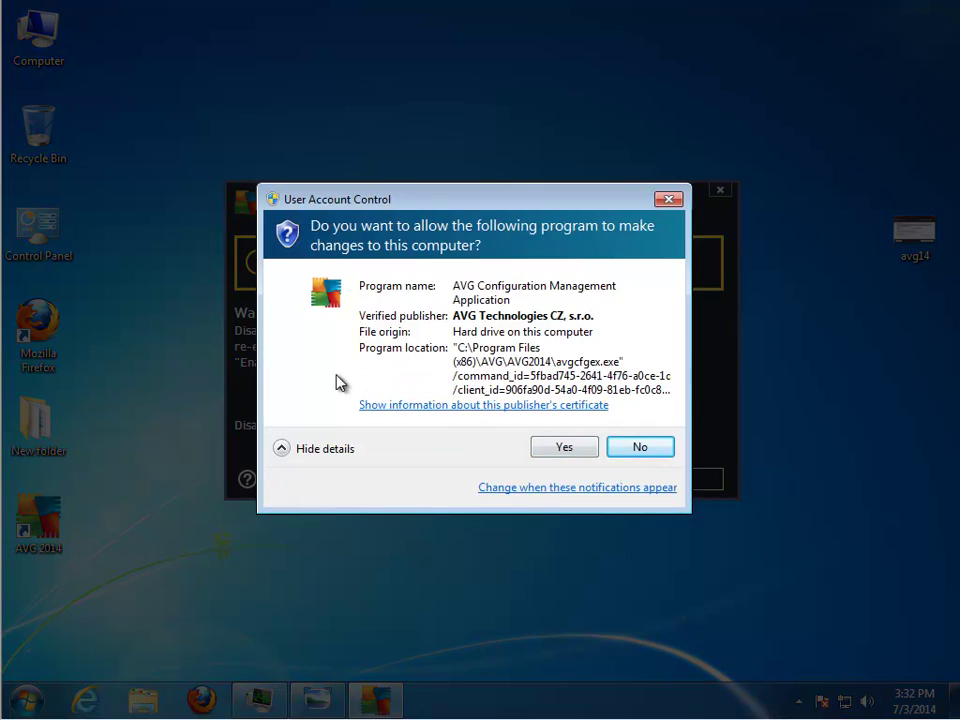
Step: Allow the AVG Configuration Management Application to make changes to this computer
left_click(564, 448)
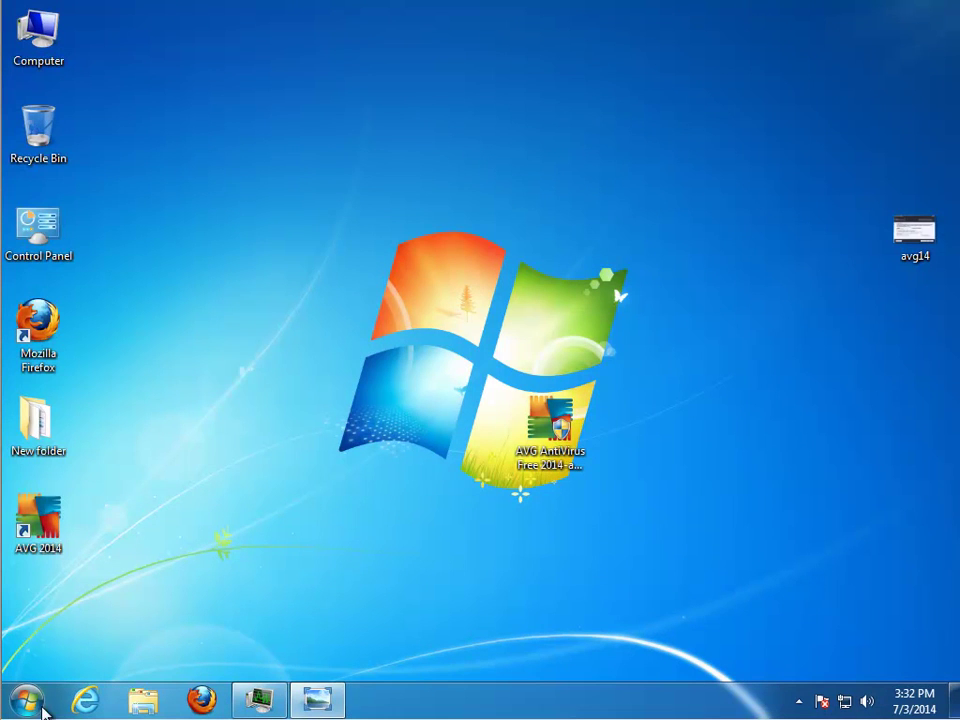
Step: Browse from the AVG 2014 shortcut's file location to Program Files (x86) and select the AVG and AVG SafeGuard toolbar folders
right_click(47, 545)
left_click(158, 216)
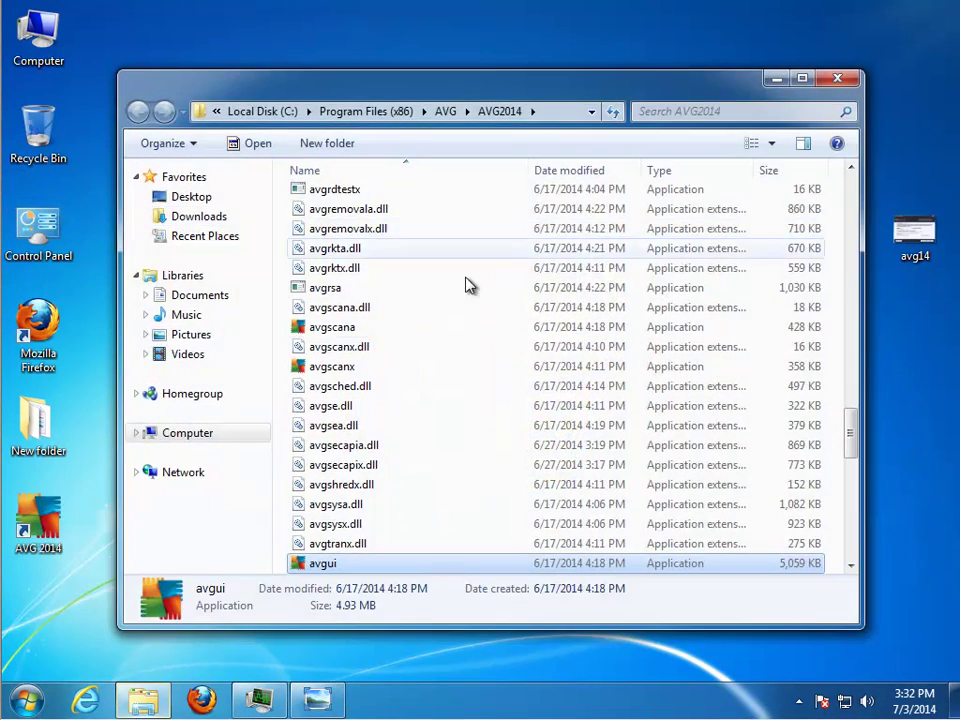
left_click(536, 115)
left_click_drag(329, 112, 636, 112)
key("BackSpace")
key("Return")
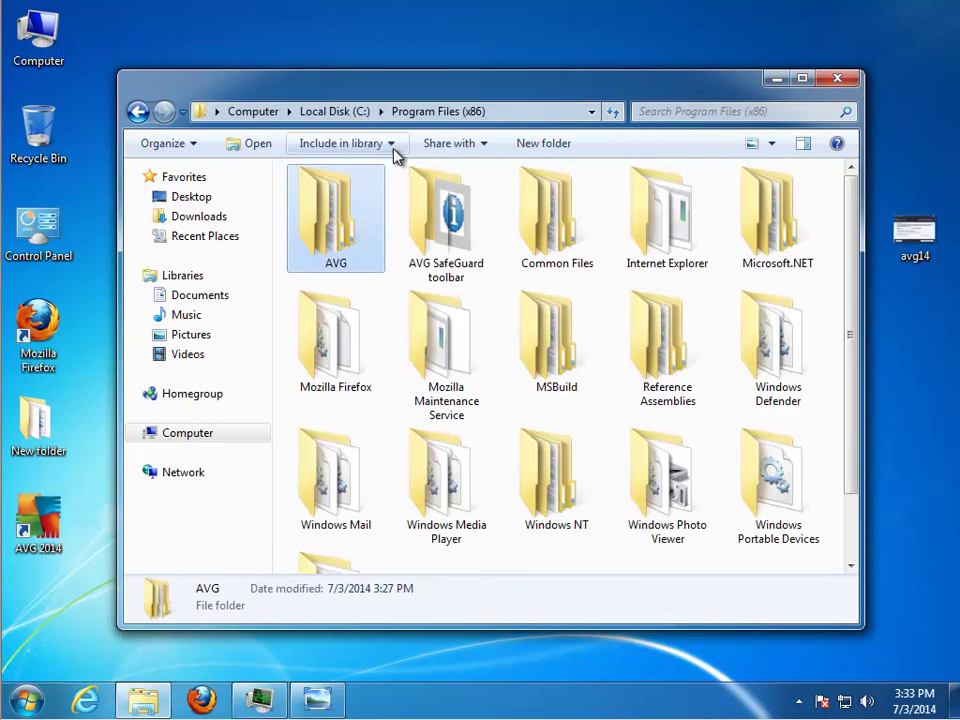
left_click(455, 230)
left_click(380, 238, "ctrl")
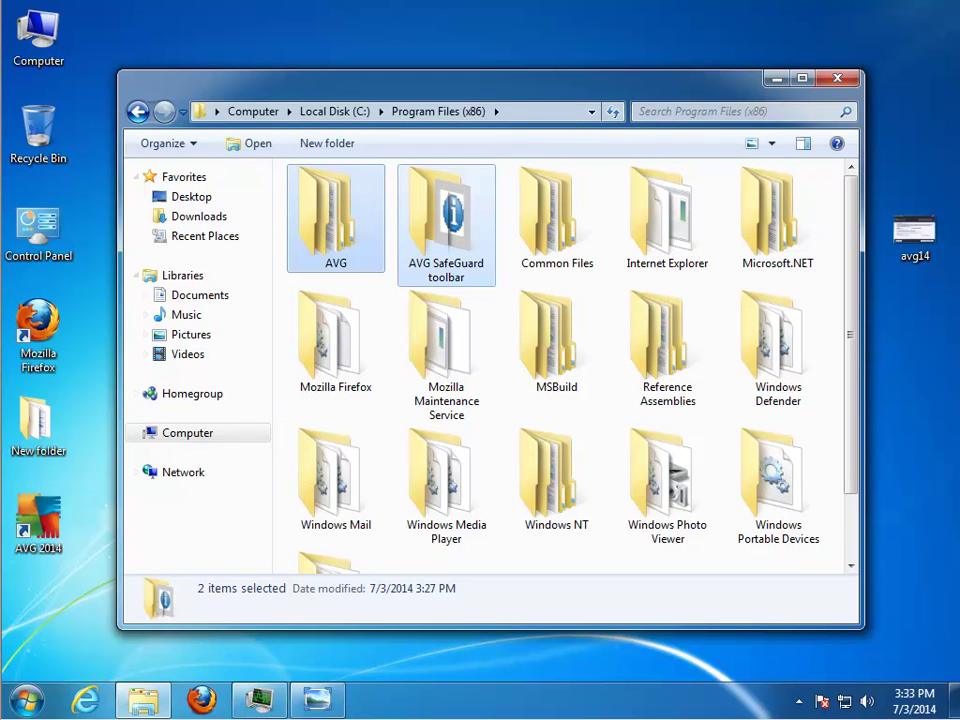
Step: Open Programs and Features from the Control Panel and launch the AVG 2014 uninstaller
left_click(28, 702)
left_click(78, 611)
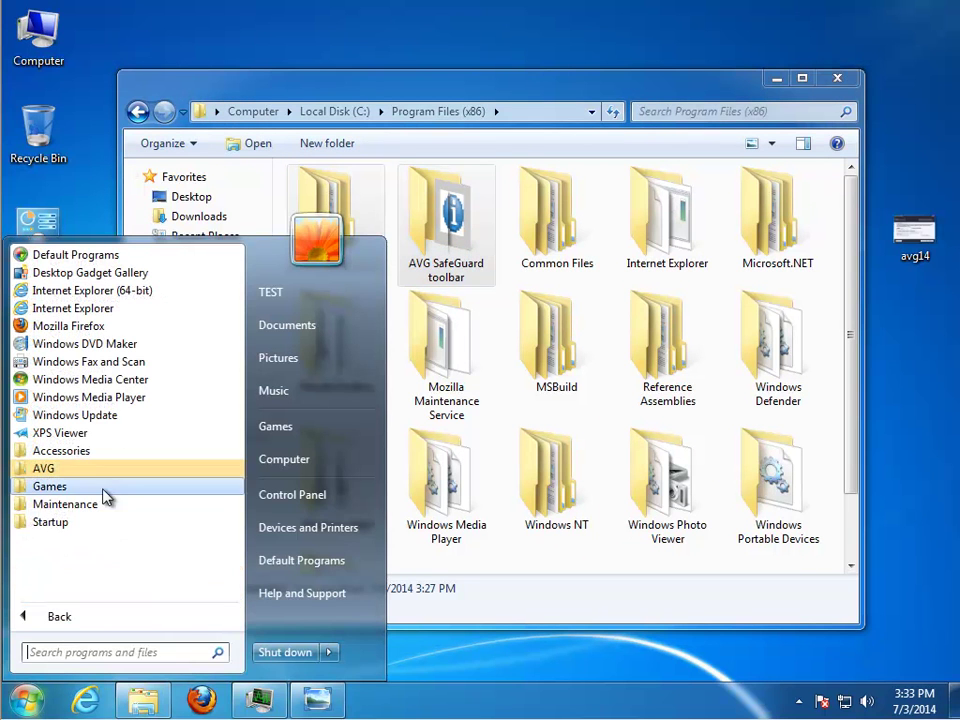
left_click(105, 478)
left_click(292, 494)
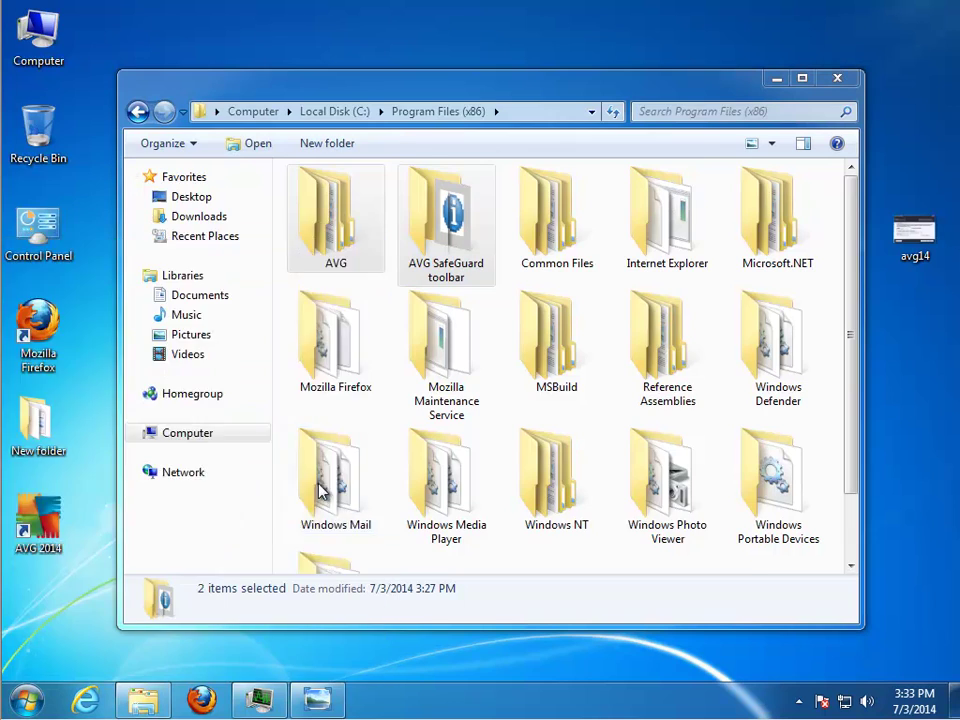
left_click(216, 359)
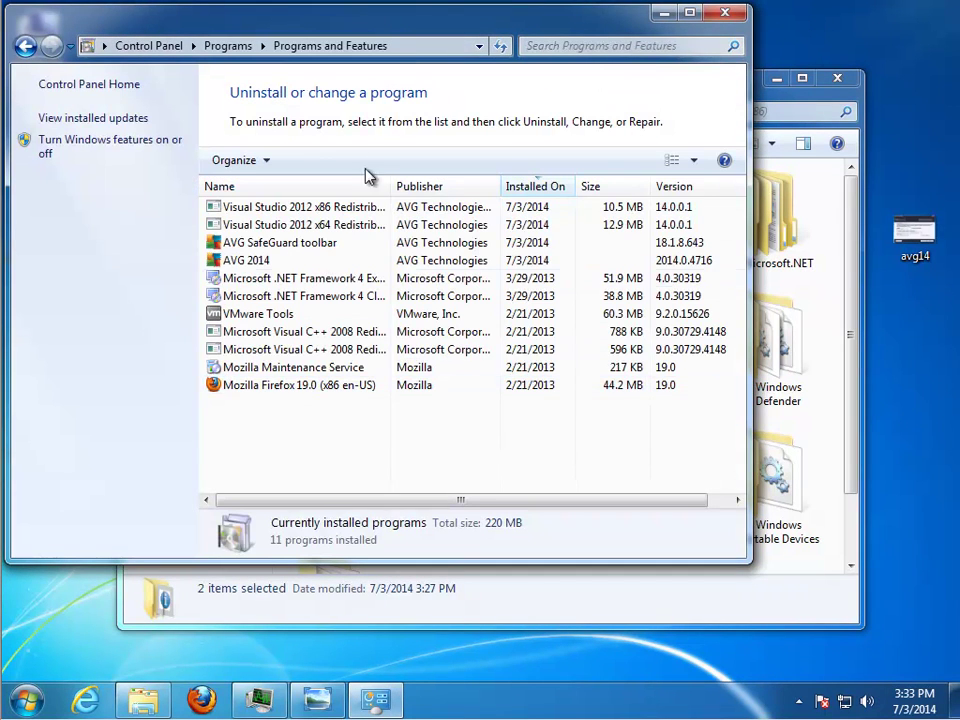
double_click(292, 260)
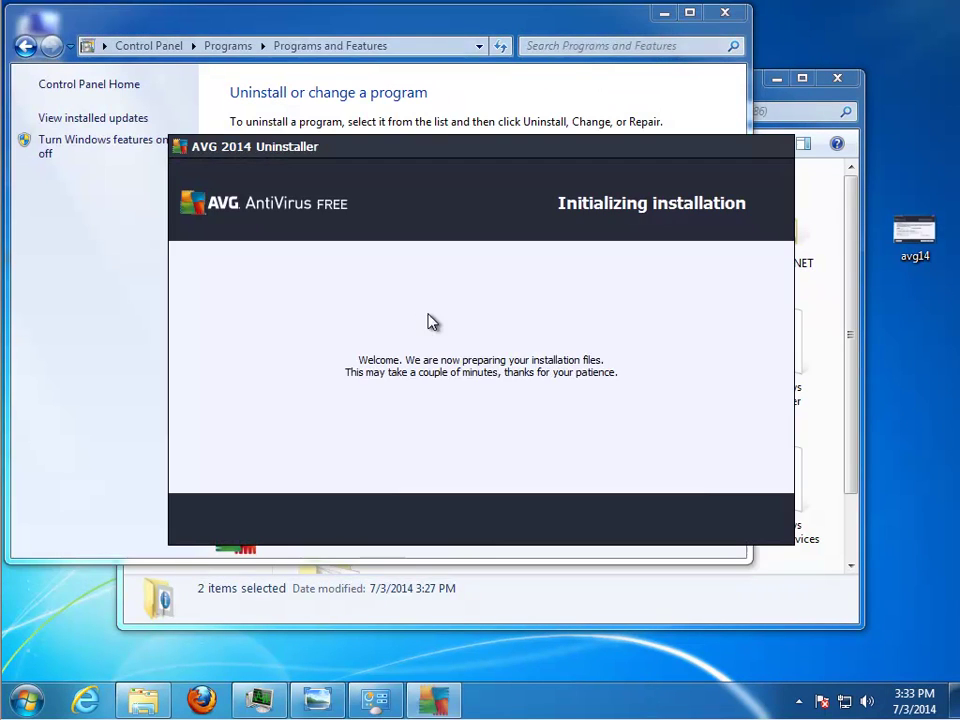
left_click_drag(516, 152, 680, 291)
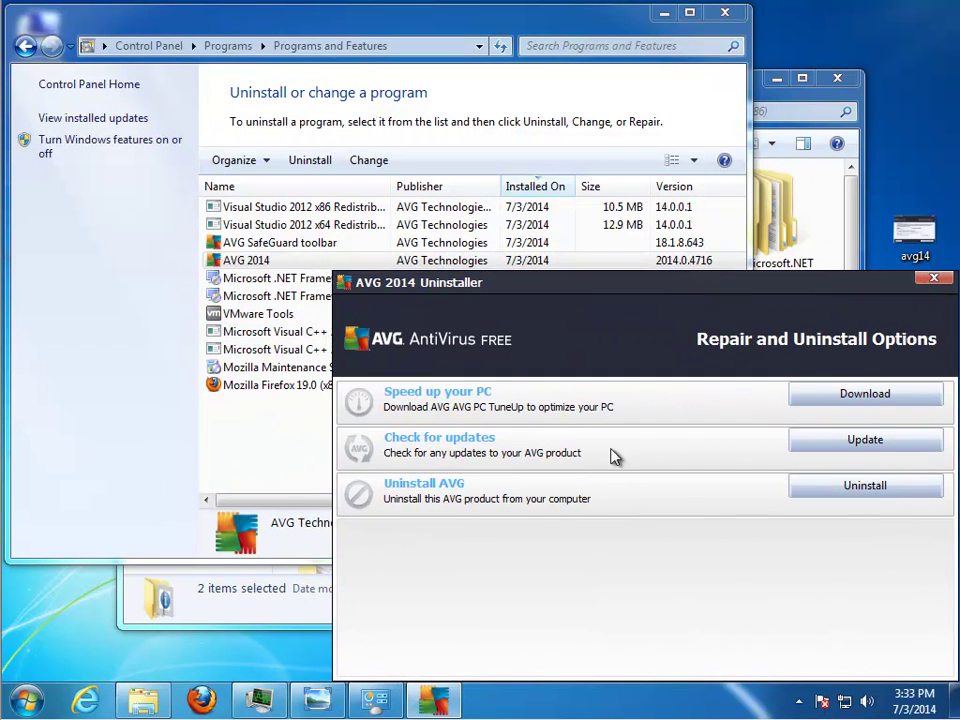
Step: Choose to uninstall AVG, leave AVG LinkScanner protection unselected and continue
left_click(886, 490)
left_click(366, 551)
left_click(386, 552)
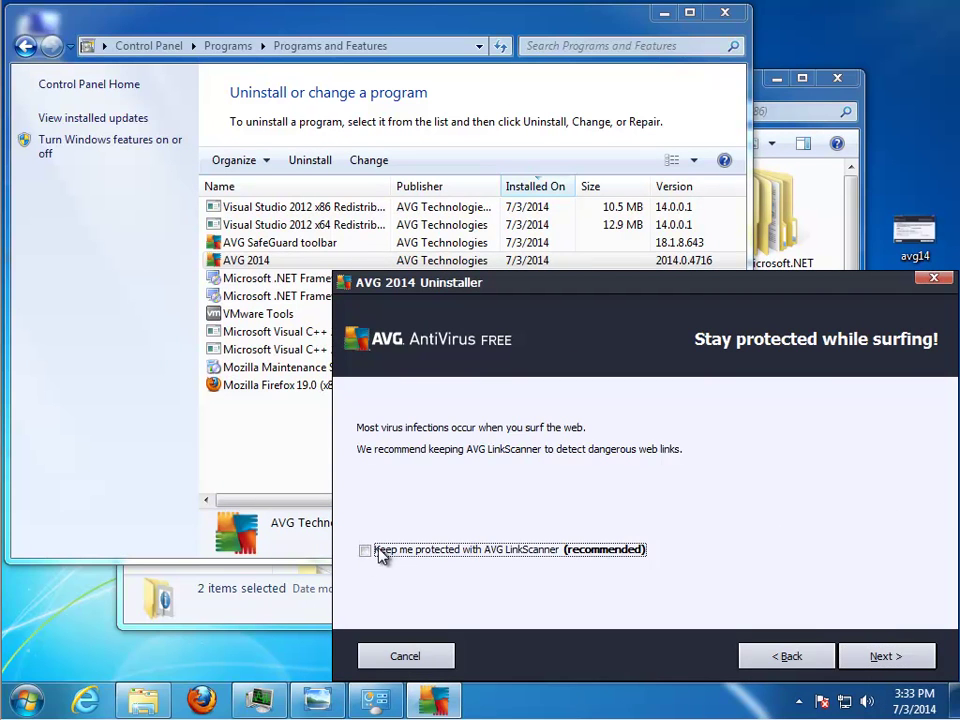
left_click(860, 656)
Step: Enable removal of both user settings and Virus Vault contents, and start the AVG 2014 removal
left_click(466, 550)
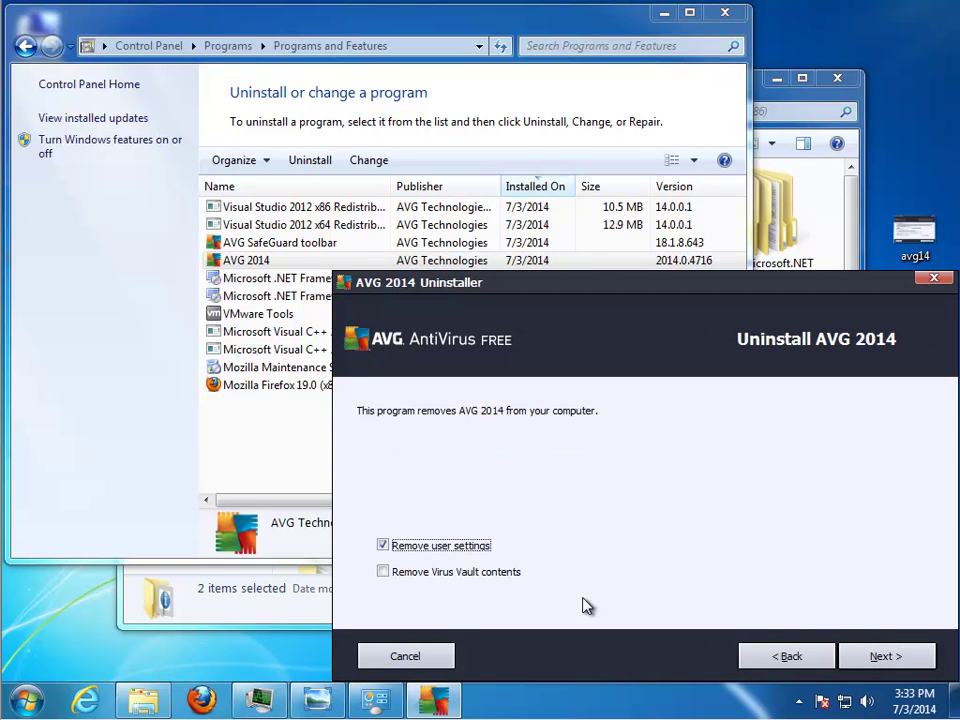
left_click(497, 578)
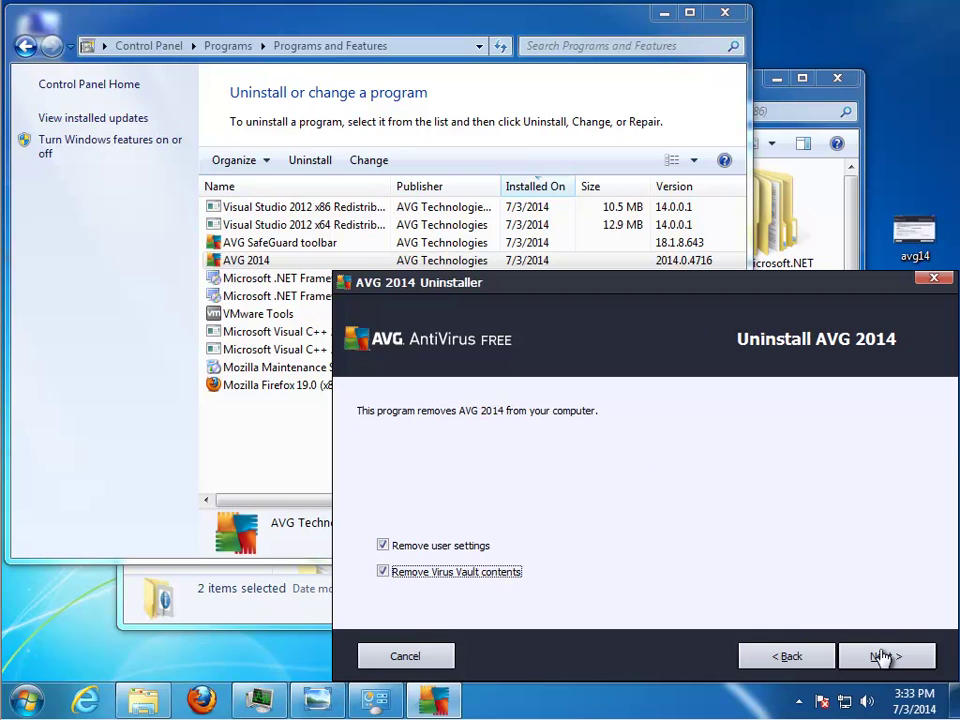
left_click(488, 551)
left_click(465, 576)
left_click(483, 550)
left_click(476, 573)
left_click(859, 656)
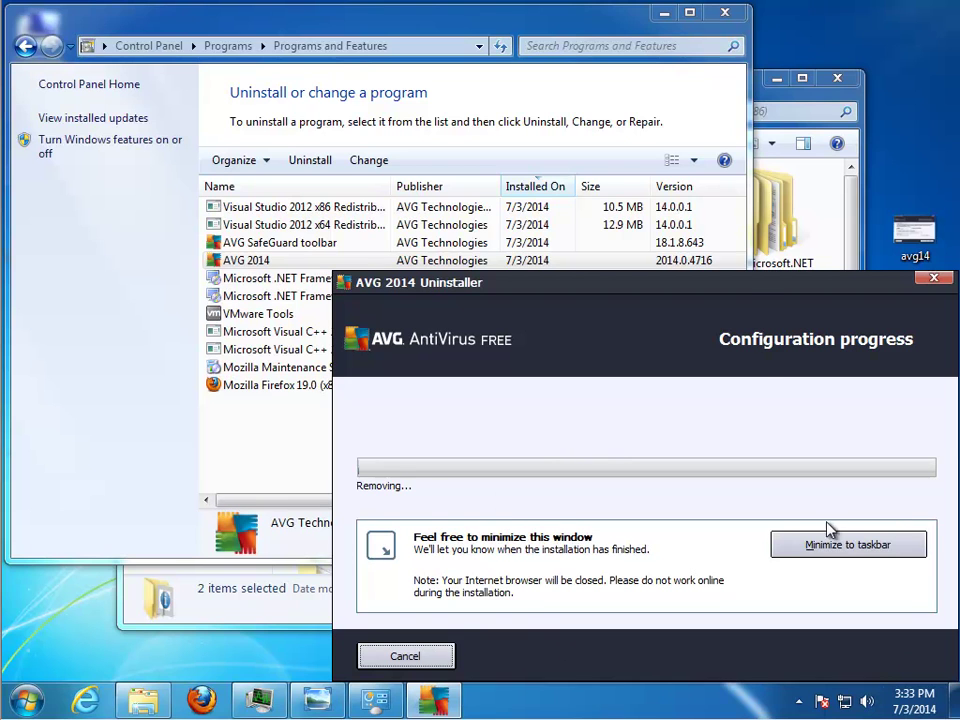
Step: Move the uninstaller window aside and check the date and time details while the removal runs
left_click_drag(746, 296, 415, 302)
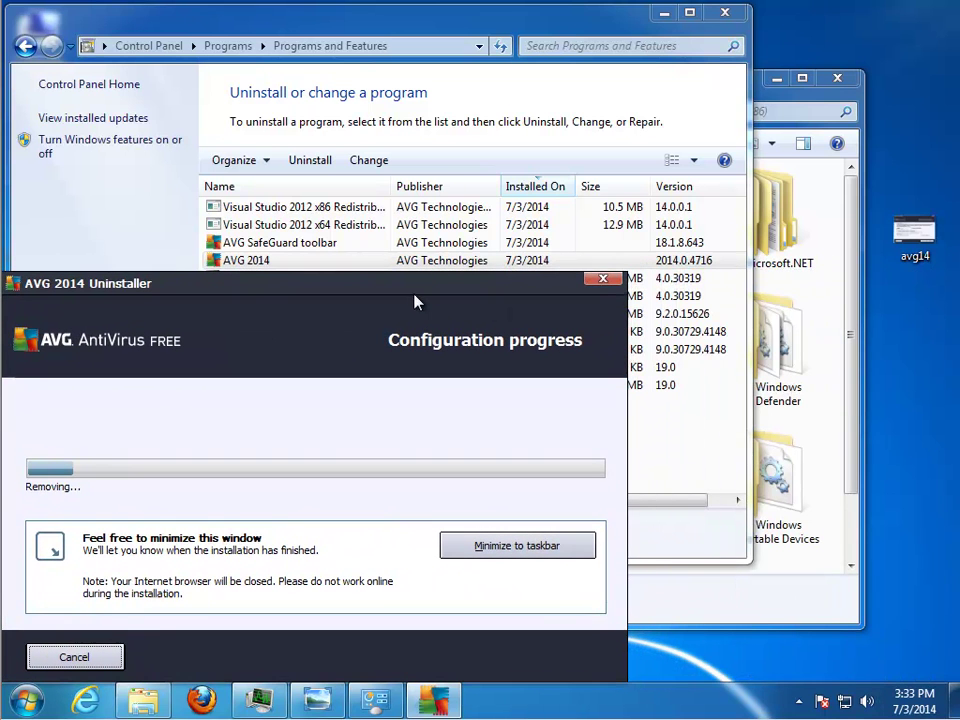
left_click(914, 700)
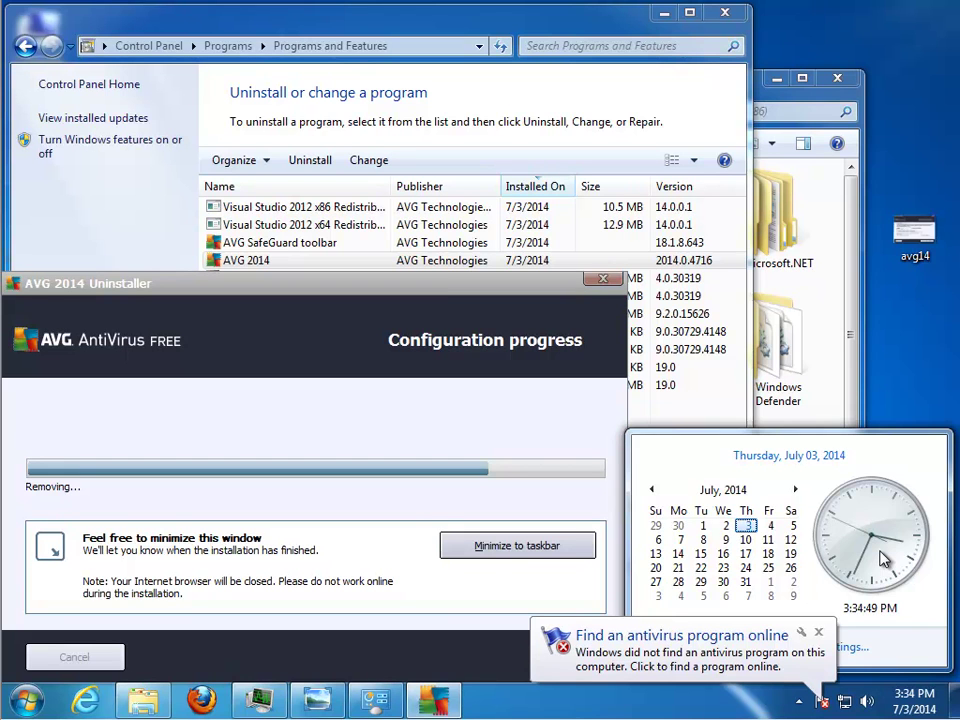
left_click(437, 285)
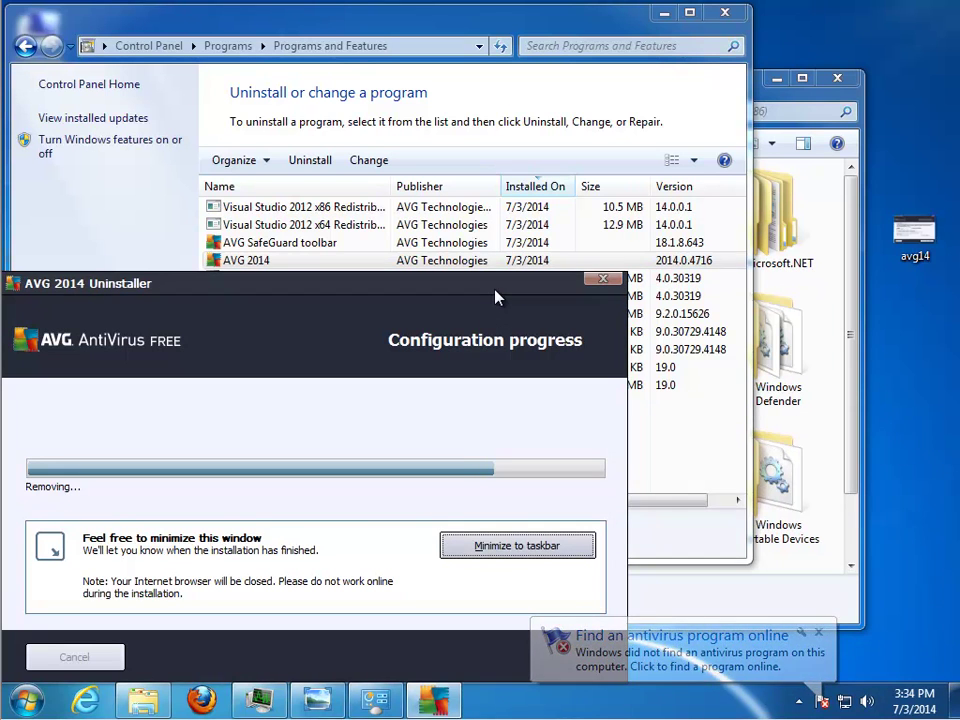
Step: Close the Explorer, image viewer, Task Manager and Programs and Features windows, and move the uninstaller to the middle of the desktop
left_click(838, 78)
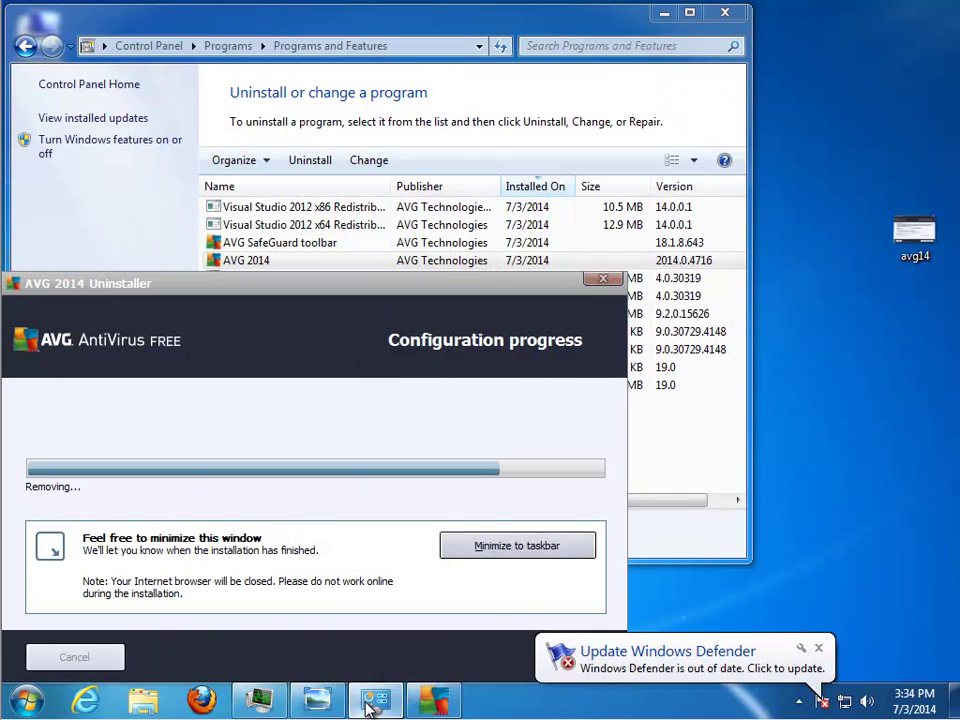
right_click(370, 706)
right_click(258, 706)
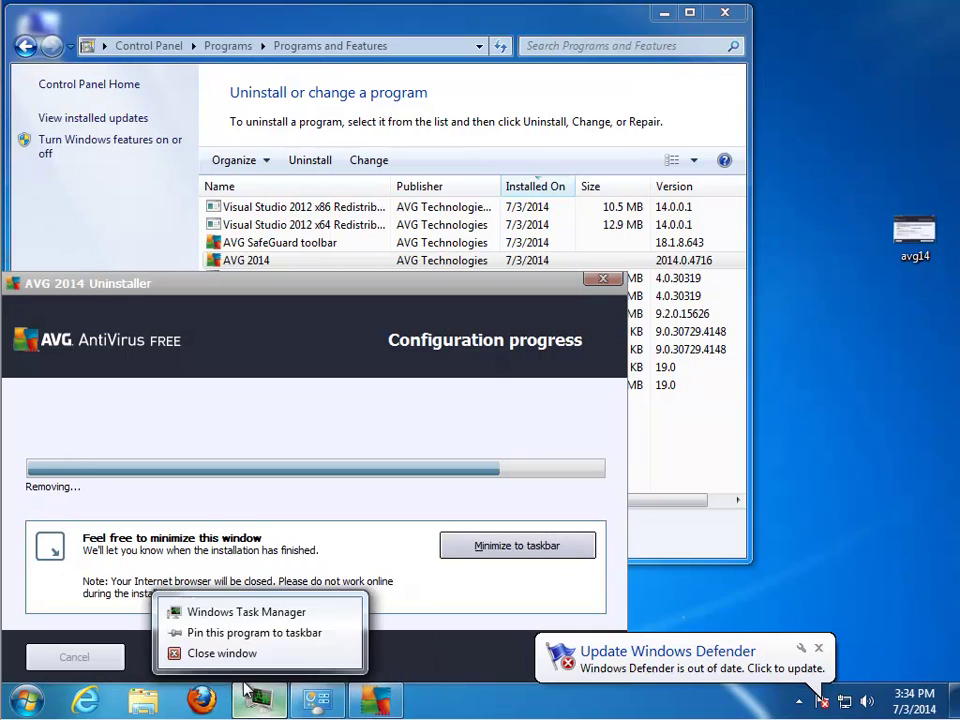
left_click(222, 660)
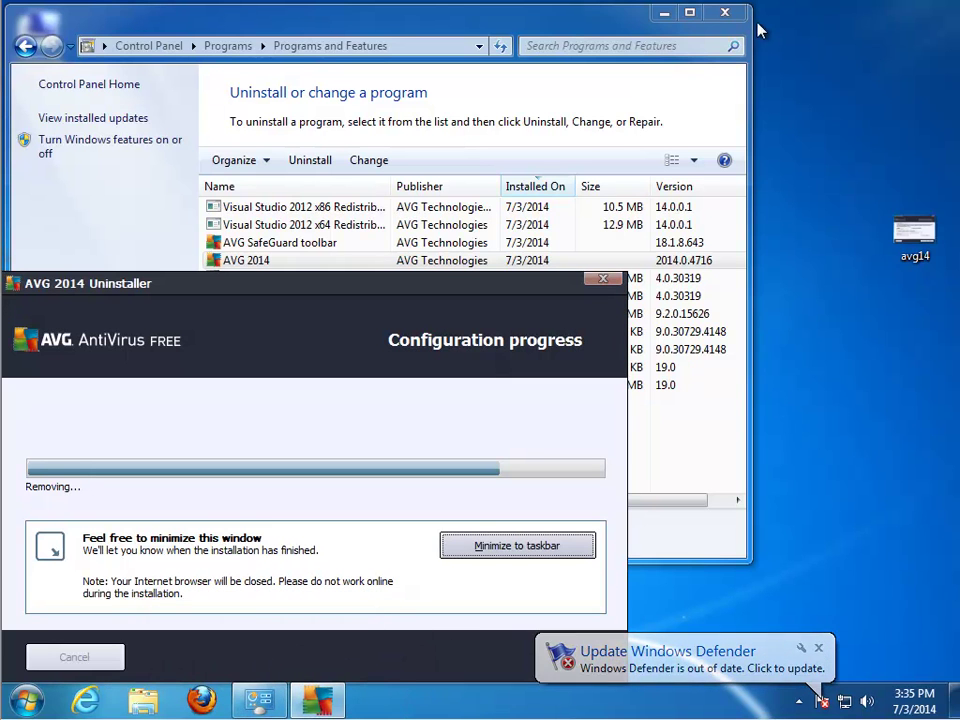
left_click(725, 12)
left_click_drag(311, 289, 439, 221)
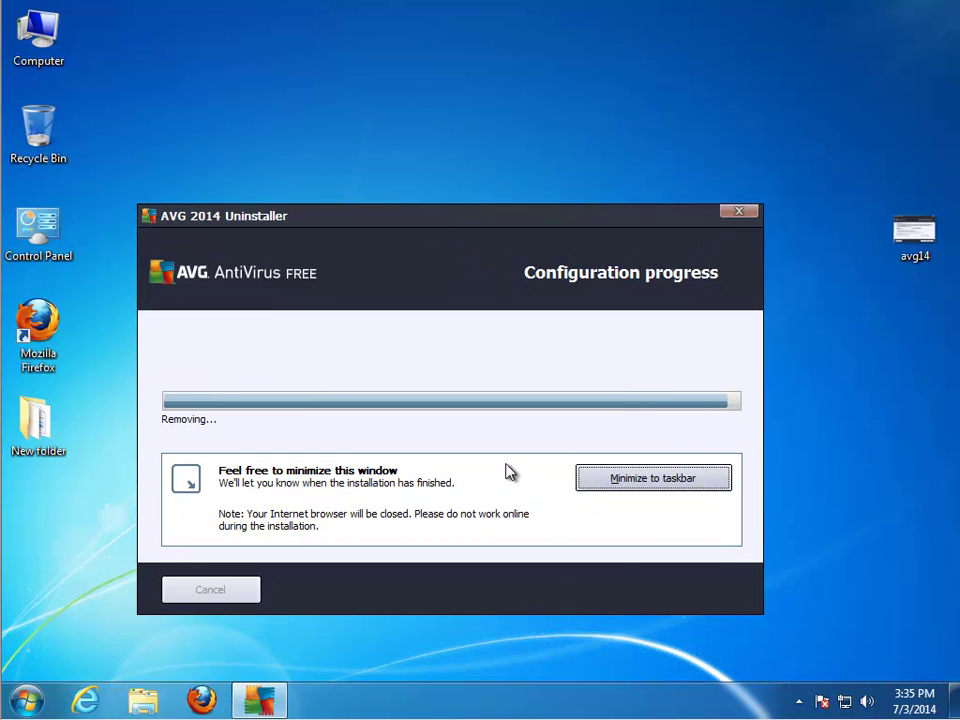
Step: Close the finished AVG 2014 uninstaller and restart the computer
left_click(706, 594)
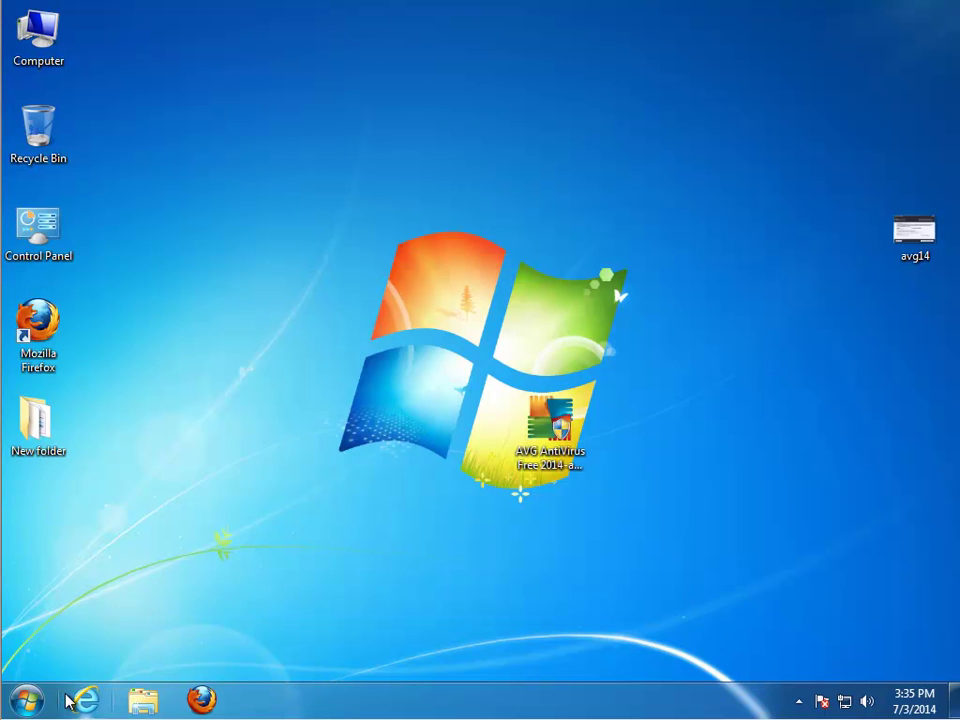
left_click(27, 700)
left_click(329, 653)
left_click(388, 630)
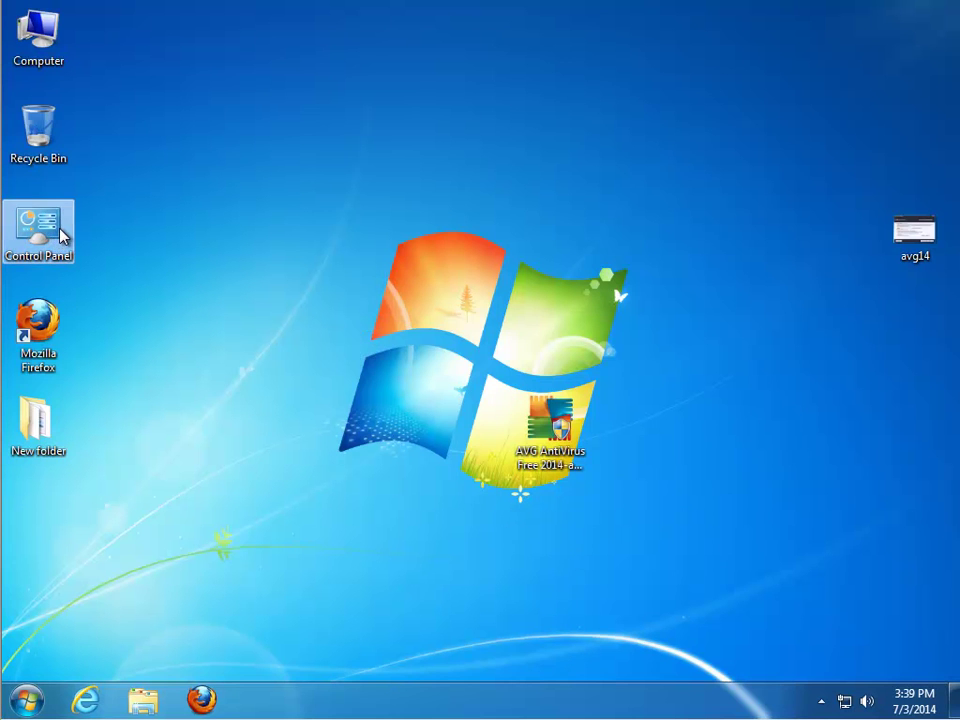
Step: Open the Control Panel's list of installed programs and start uninstalling the AVG SafeGuard toolbar
double_click(60, 236)
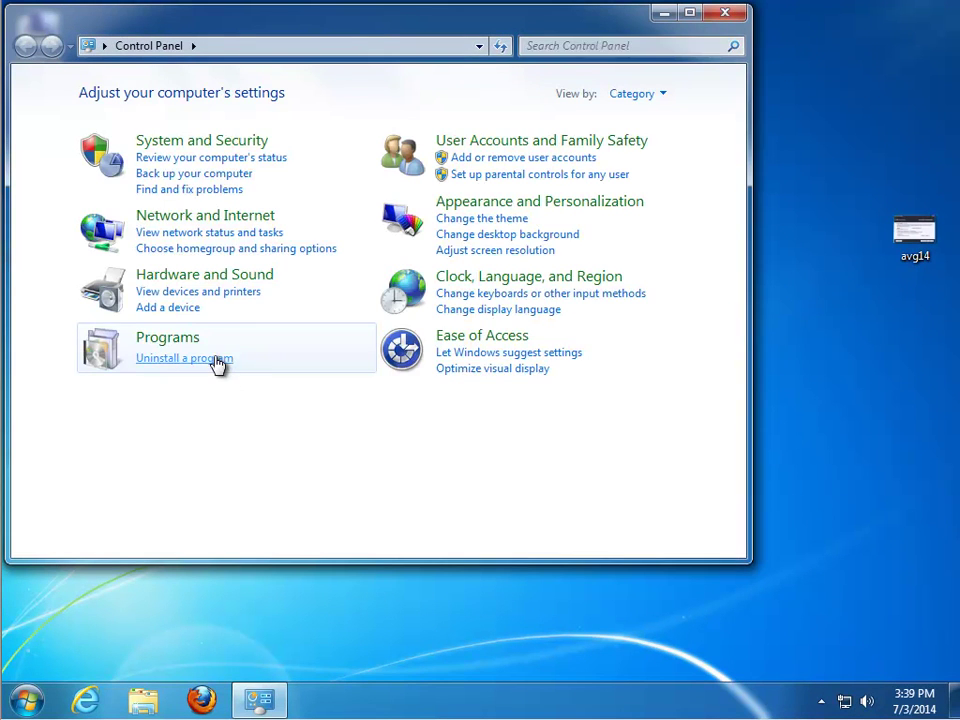
left_click(216, 362)
left_click(287, 245)
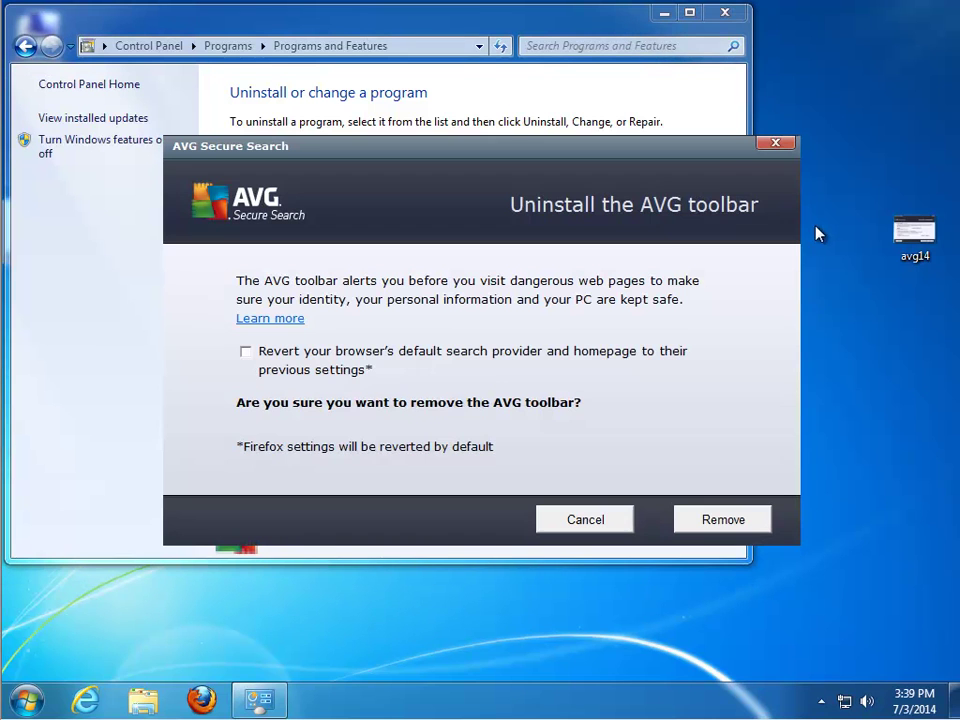
right_click(815, 233)
left_click(893, 278)
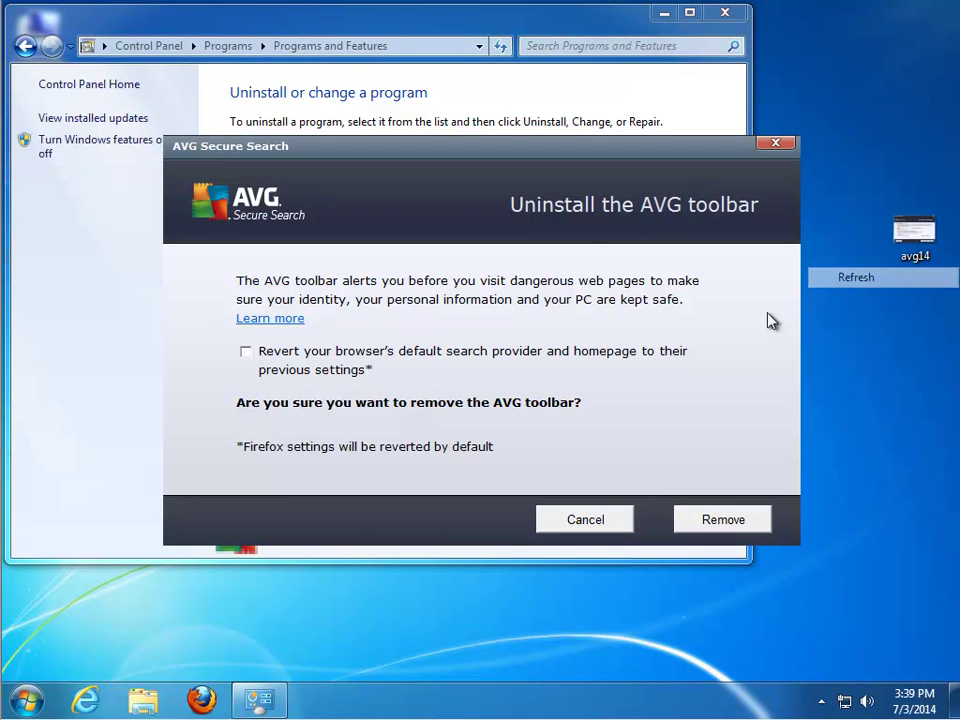
Step: Select reverting the browser's default search provider and homepage to previous settings, and remove the AVG toolbar
left_click(247, 353)
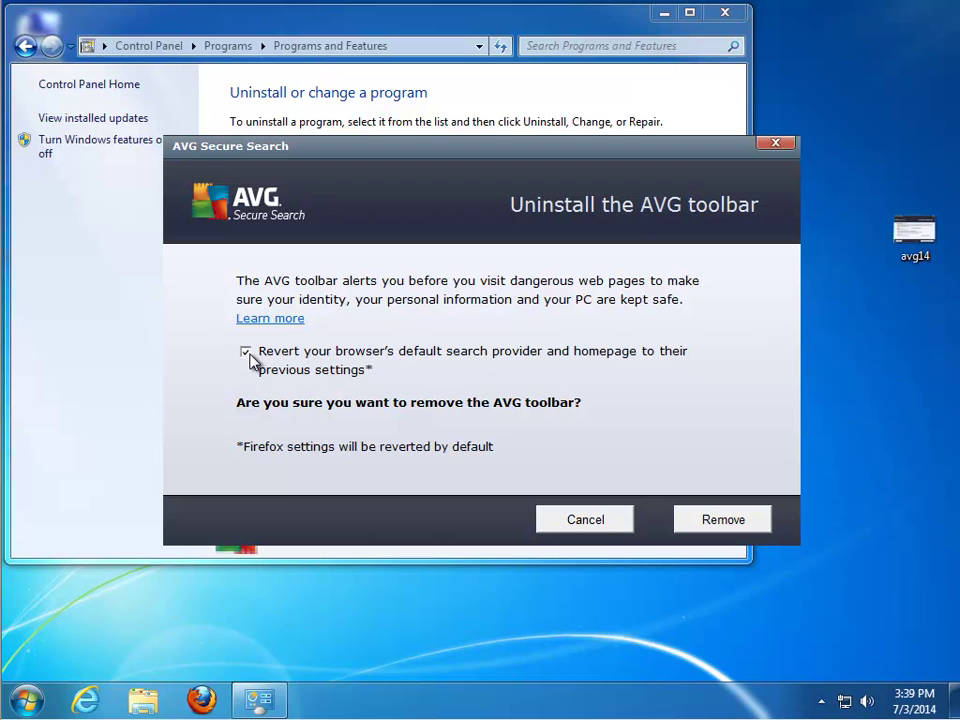
left_click(254, 355)
left_click(728, 528)
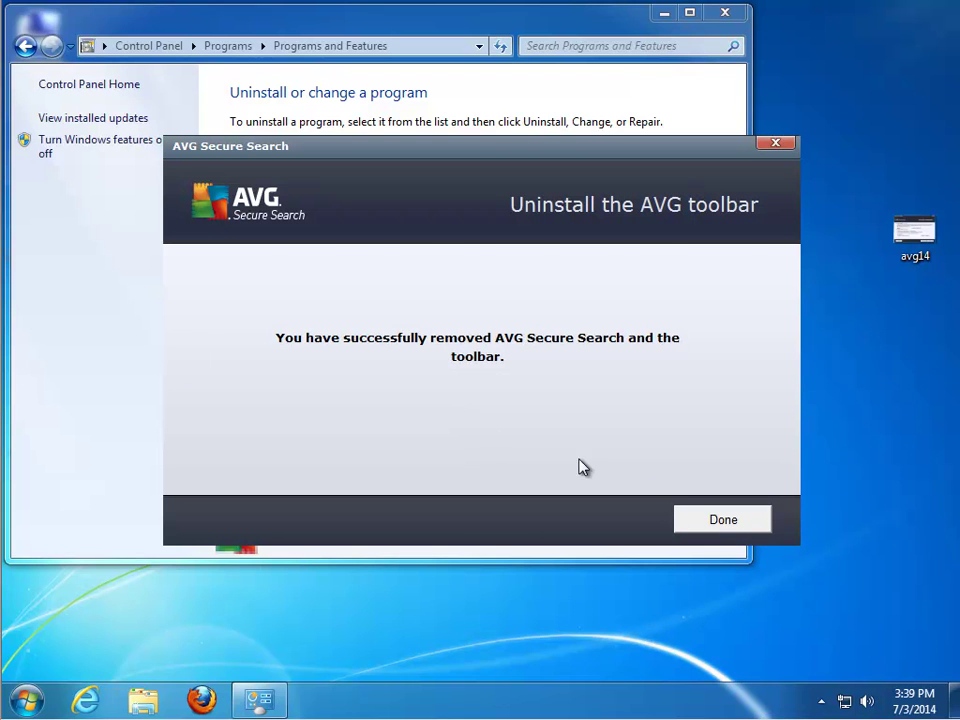
left_click(739, 519)
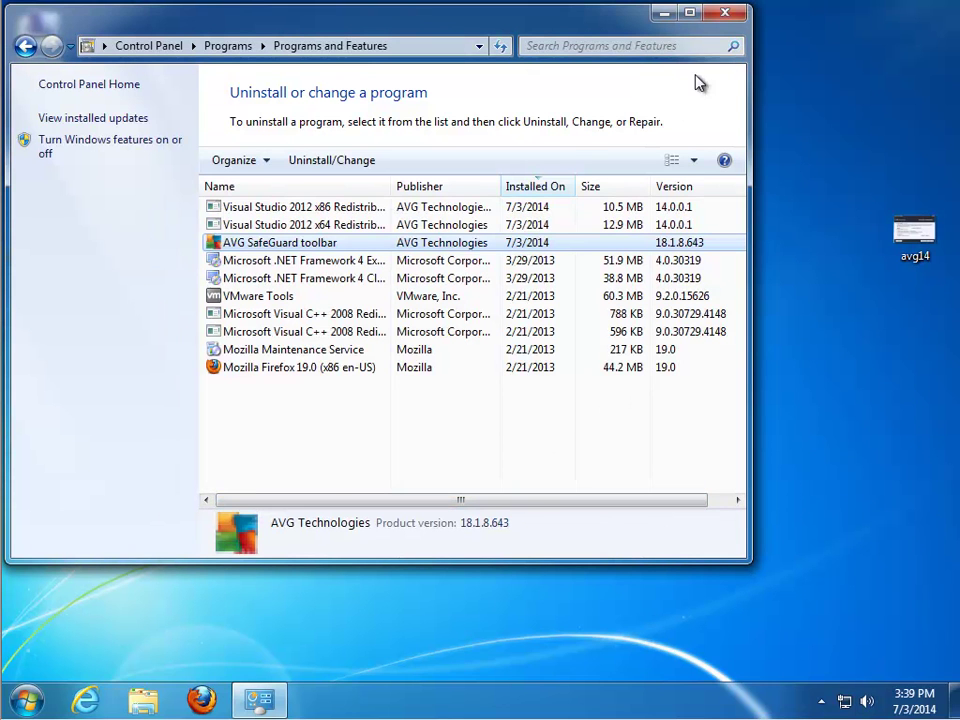
Step: Put the Programs and Features window away and refresh the desktop
left_click(726, 13)
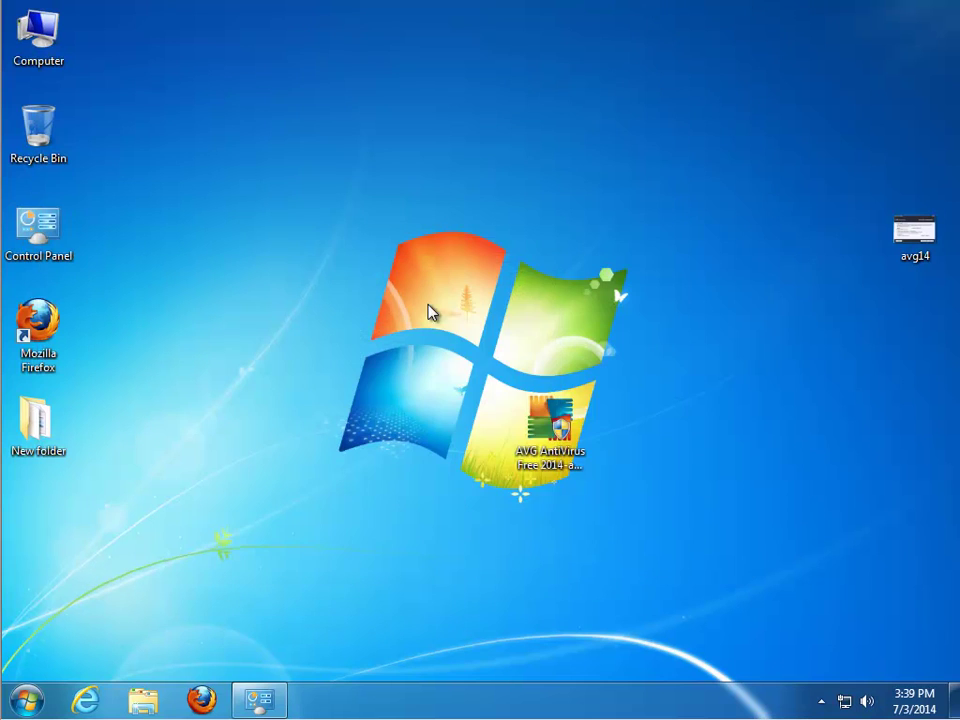
right_click(435, 293)
left_click(476, 345)
right_click(362, 347)
left_click(399, 394)
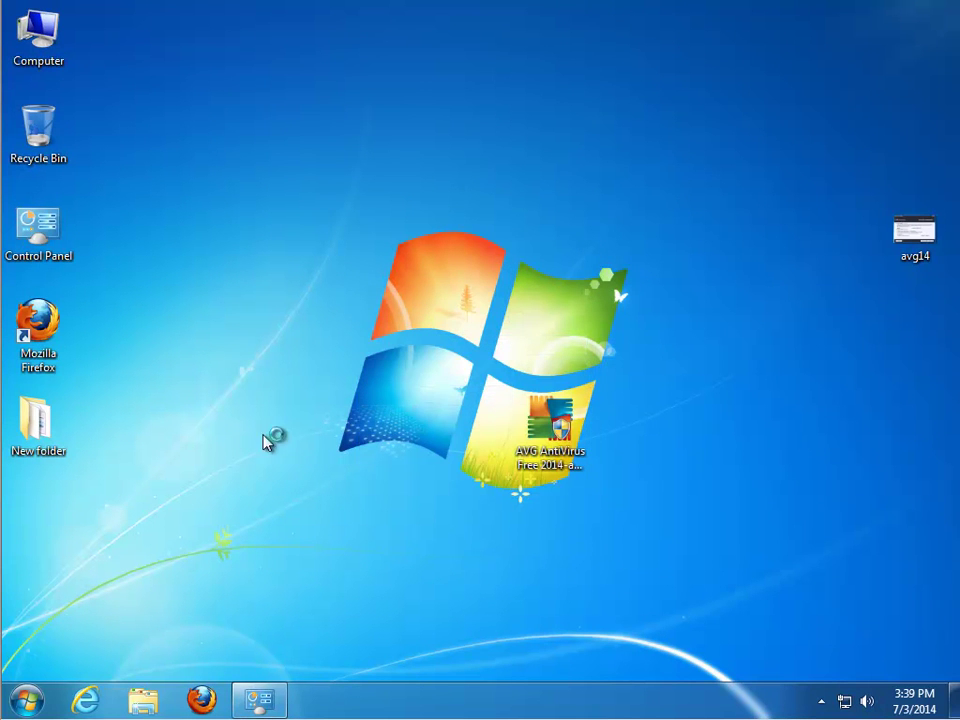
Step: Open Firefox, look over the AVG Toolbar Product Feedback page and close the browser
double_click(38, 325)
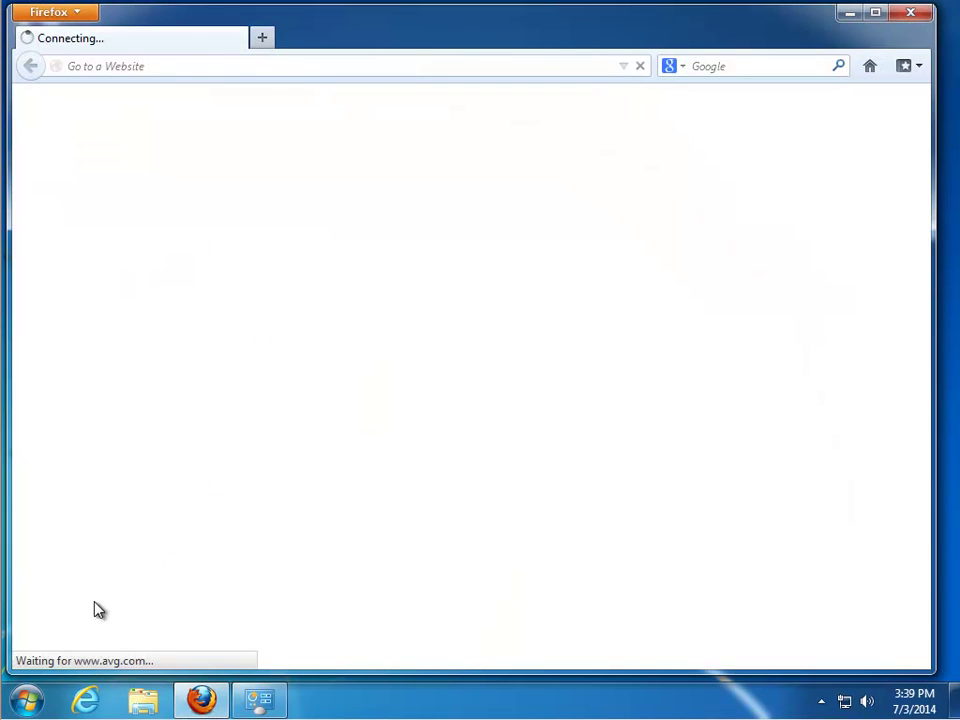
left_click(368, 70)
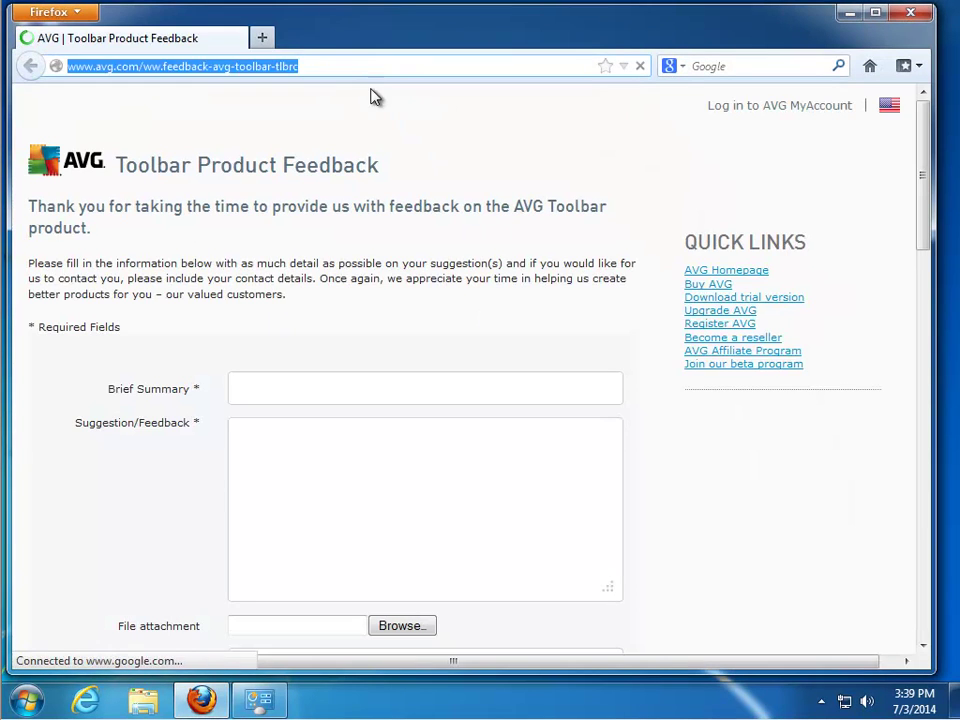
left_click(490, 225)
left_click_drag(515, 206, 529, 231)
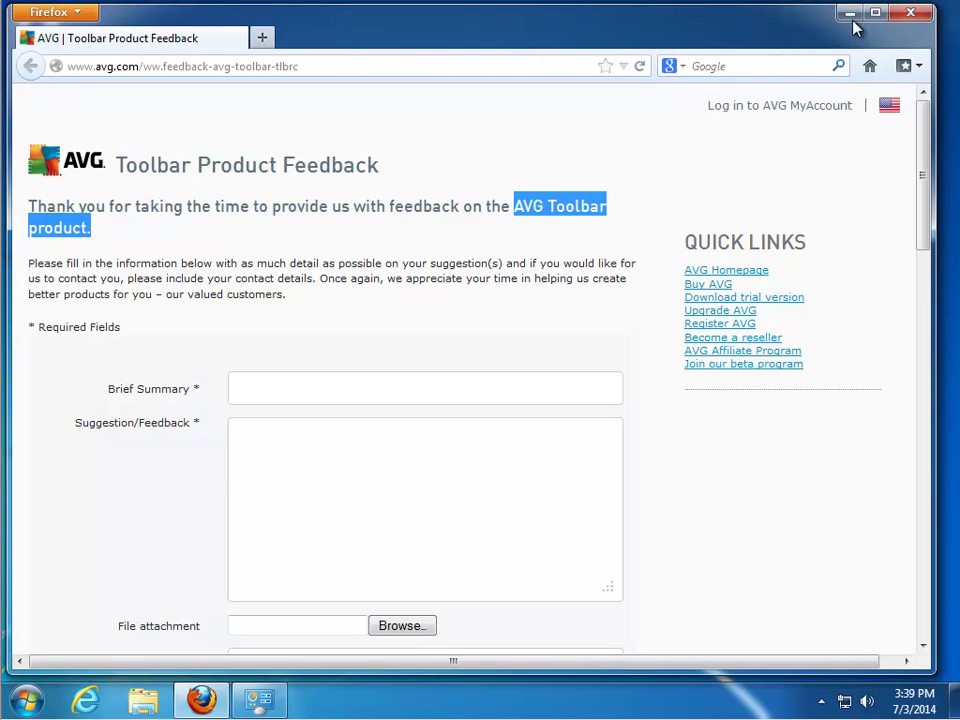
left_click(911, 13)
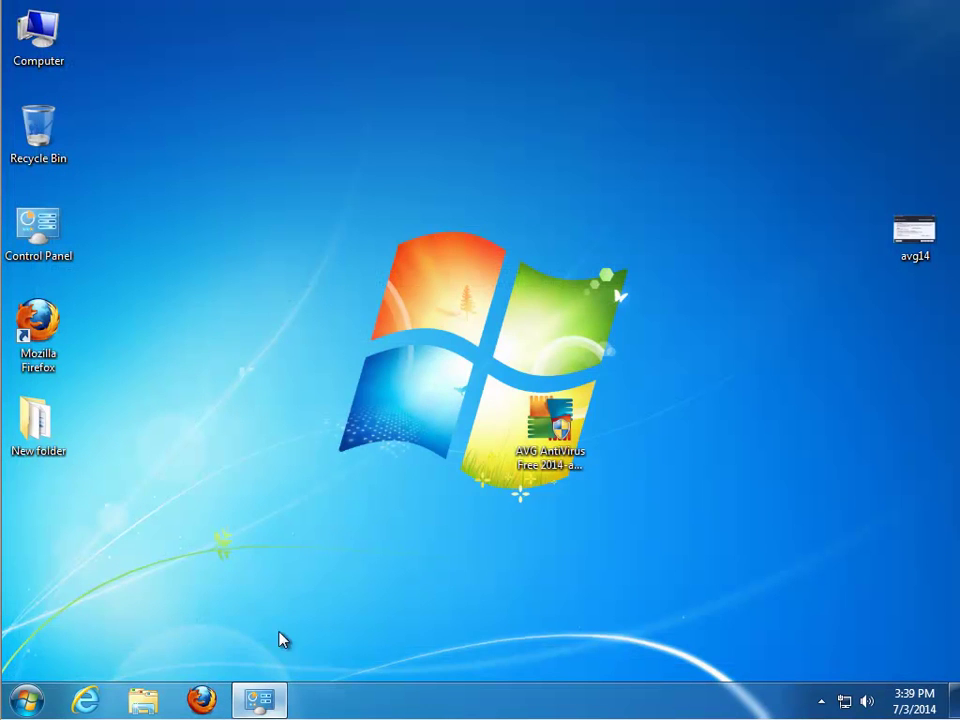
Step: Restore and refresh the installed programs list, and uninstall Visual Studio 2012 x64 Redistributables, allowing the change in User Account Control
left_click(259, 699)
right_click(297, 408)
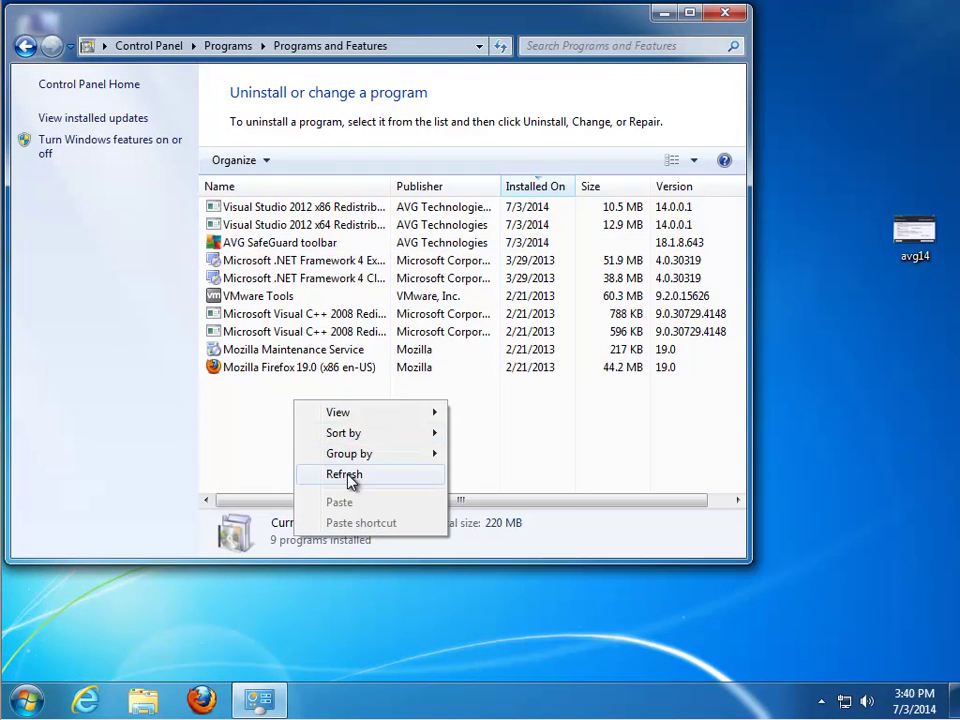
left_click(345, 476)
double_click(345, 226)
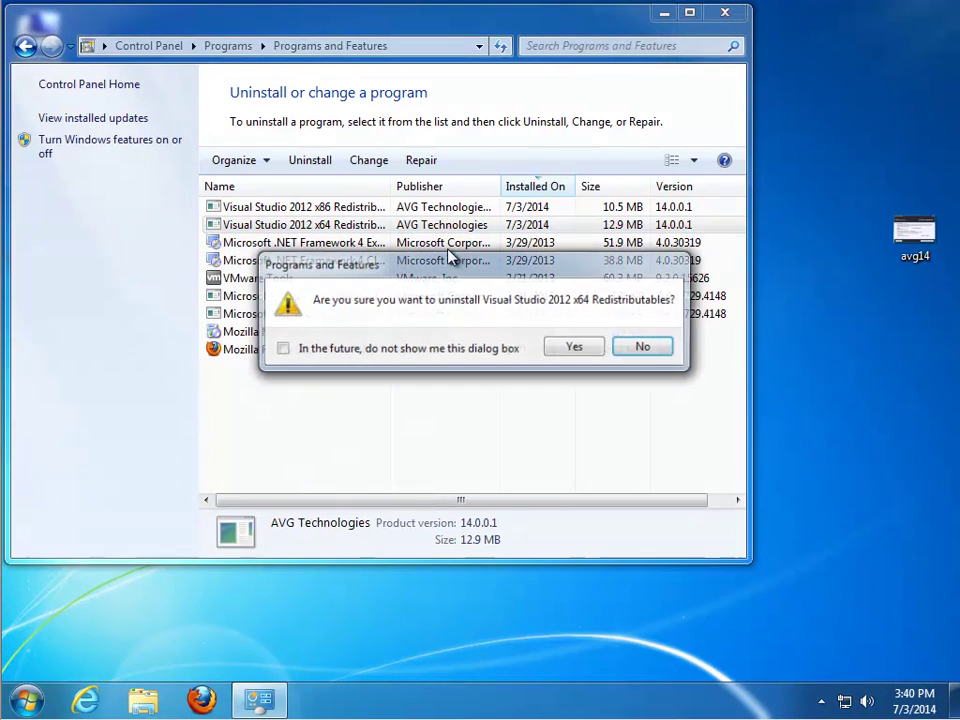
left_click(574, 345)
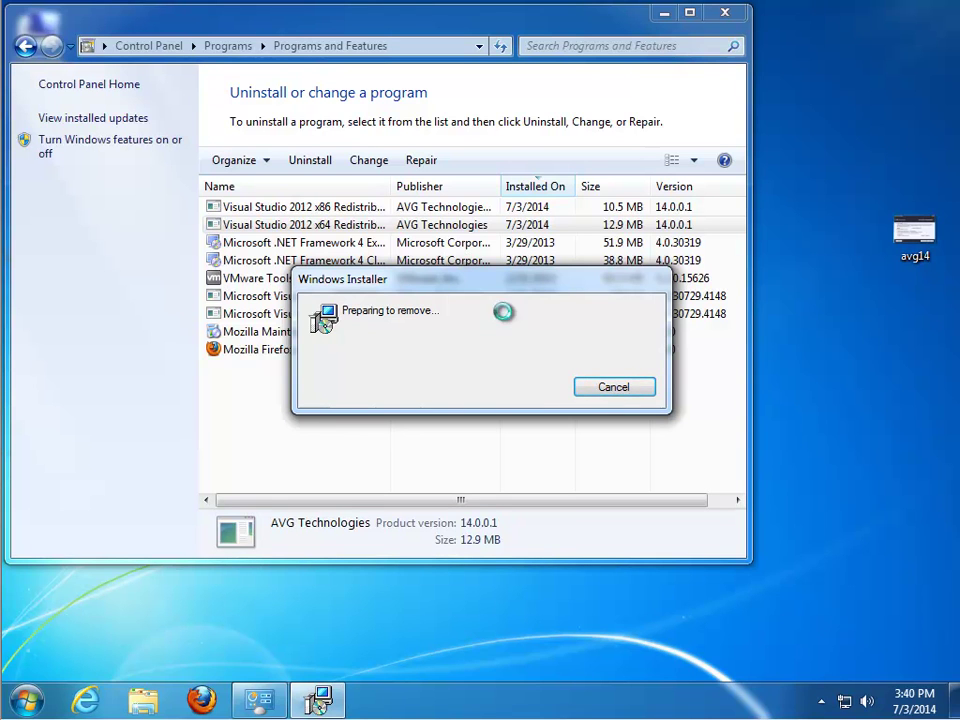
left_click_drag(509, 283, 421, 256)
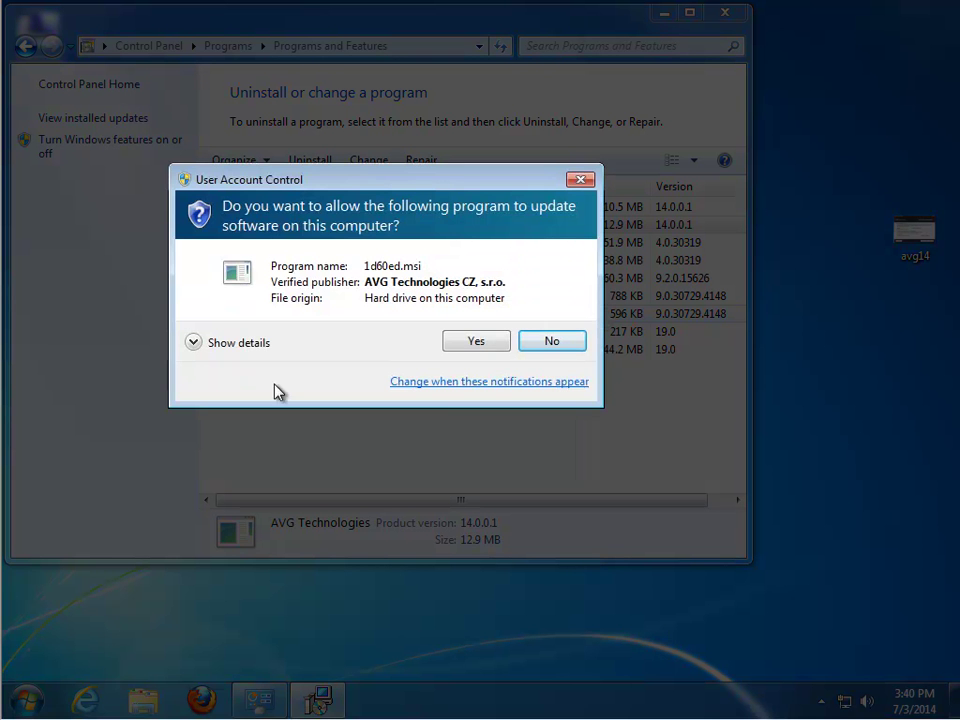
left_click(230, 345)
left_click(465, 428)
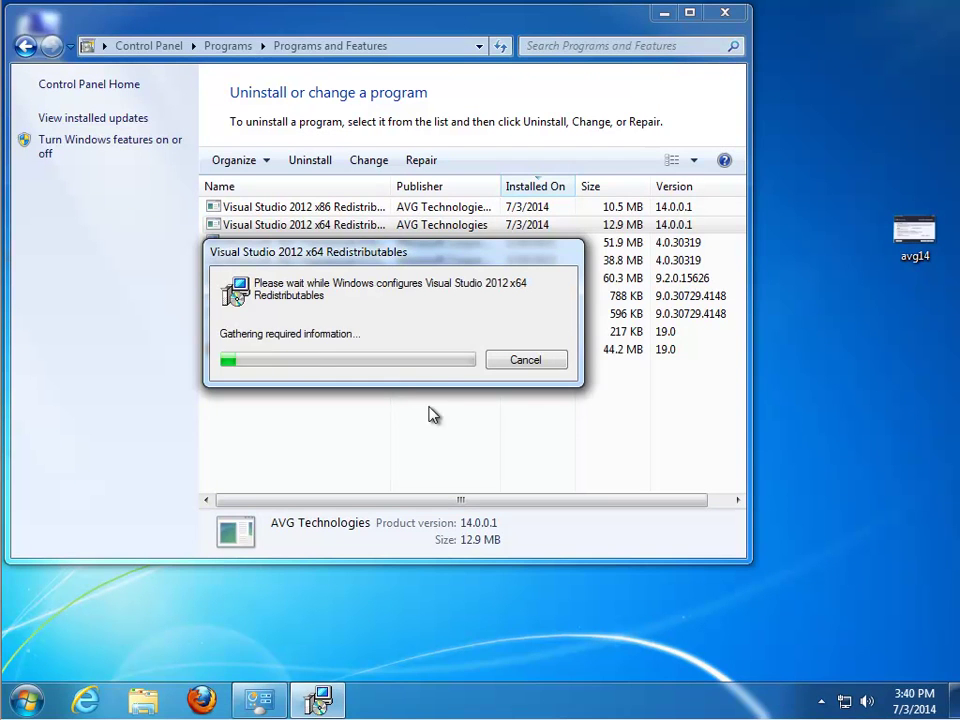
Step: Uninstall the Visual Studio 2012 x86 Redistributables published by AVG, allow the change, and close Programs and Features
double_click(290, 209)
left_click(571, 345)
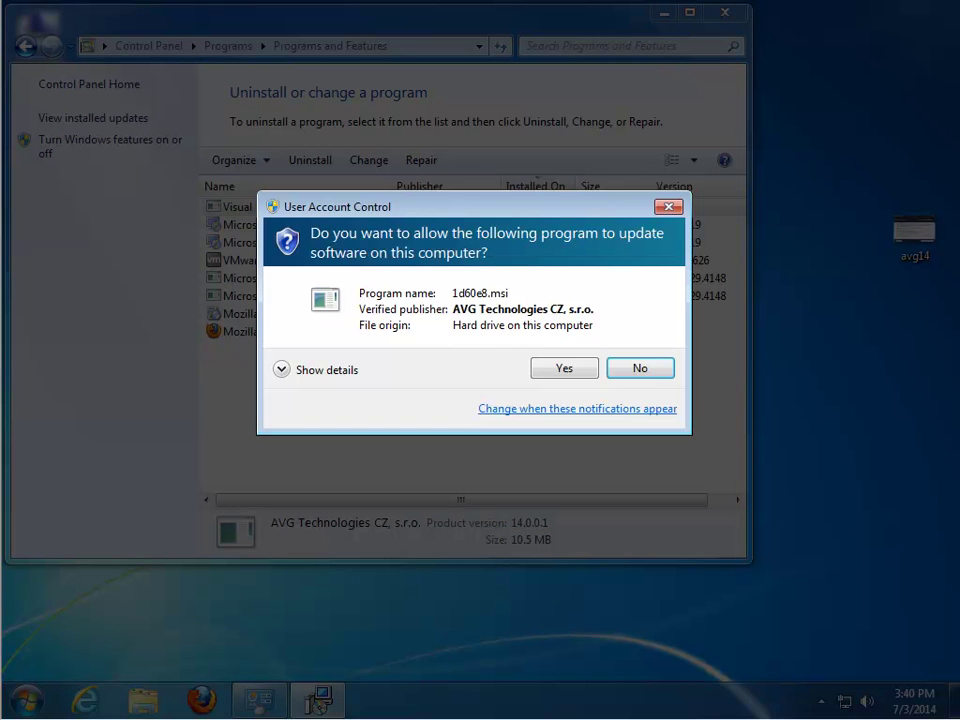
left_click(563, 369)
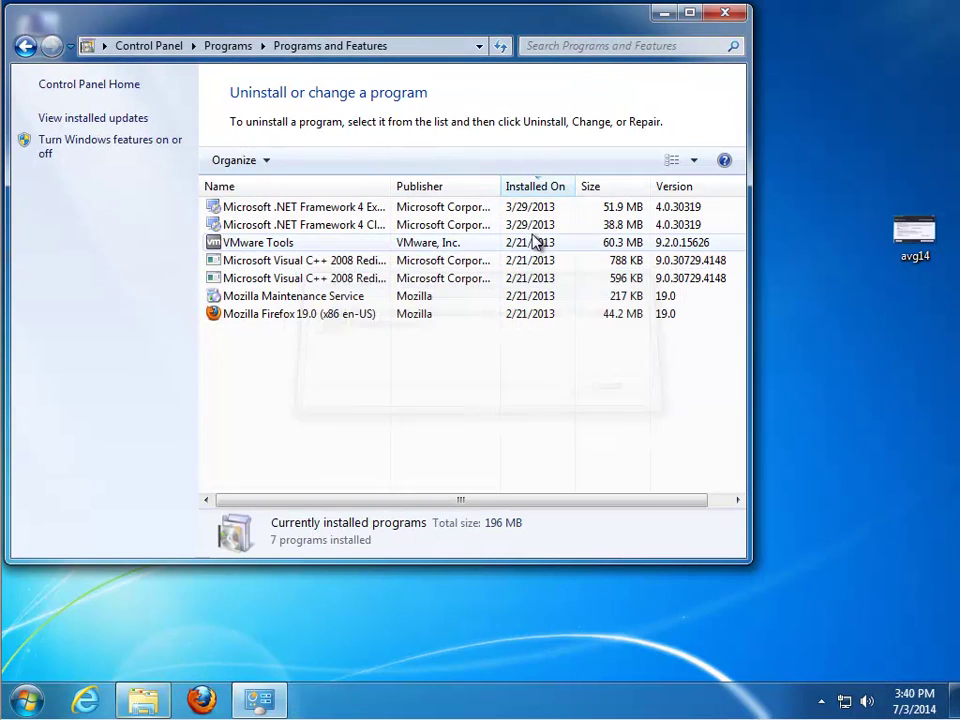
left_click(724, 13)
left_click(27, 700)
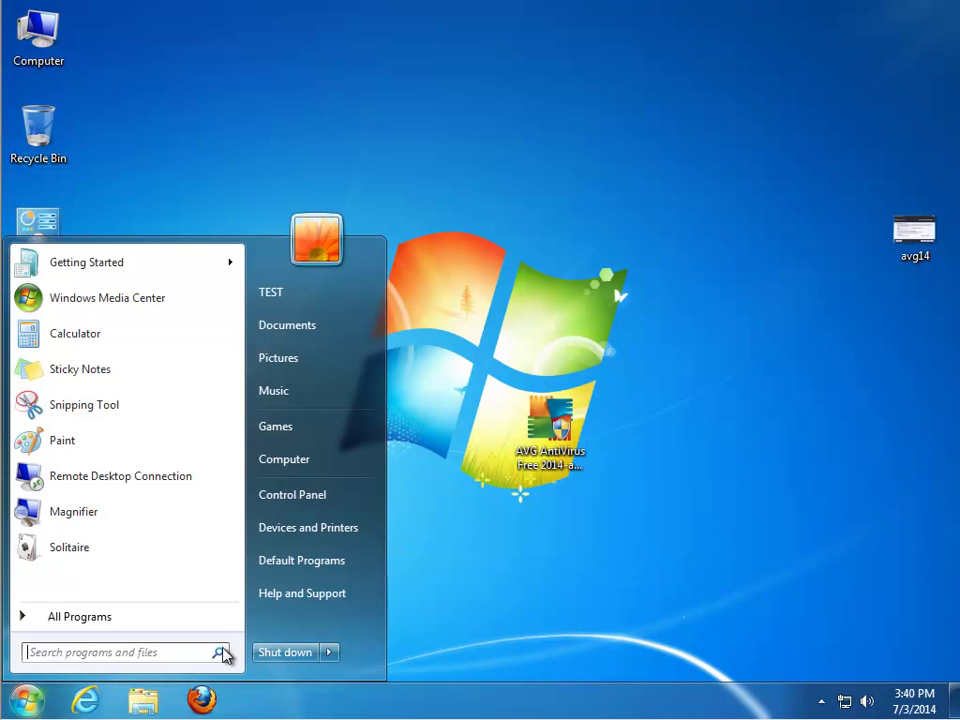
left_click(327, 653)
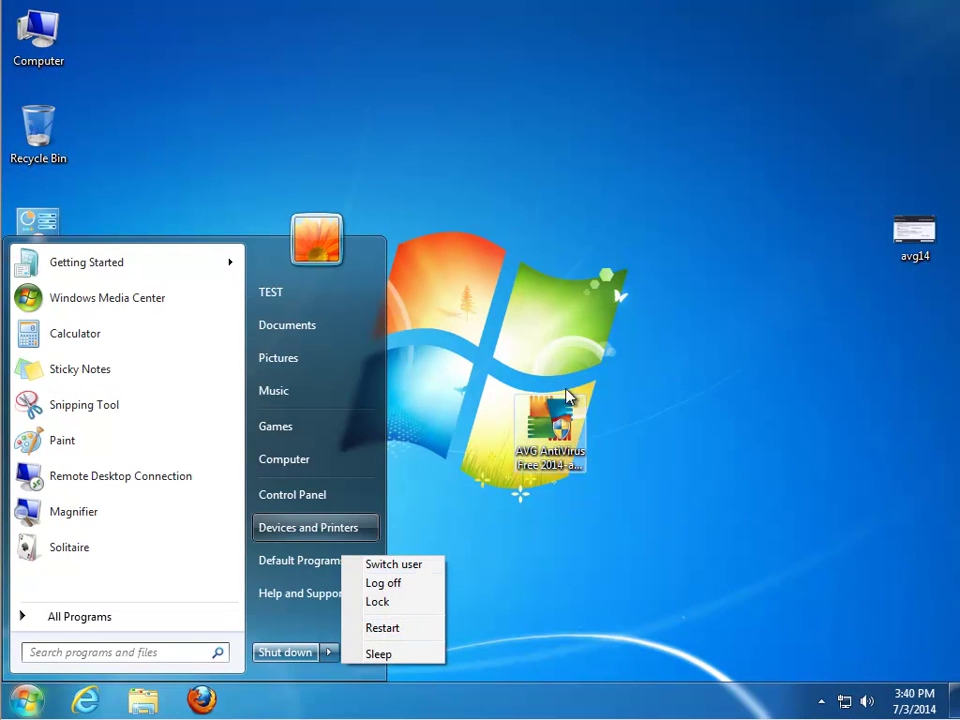
left_click(510, 477)
Step: Open Firefox and check its list of available search engines for AVG entries
left_click(200, 700)
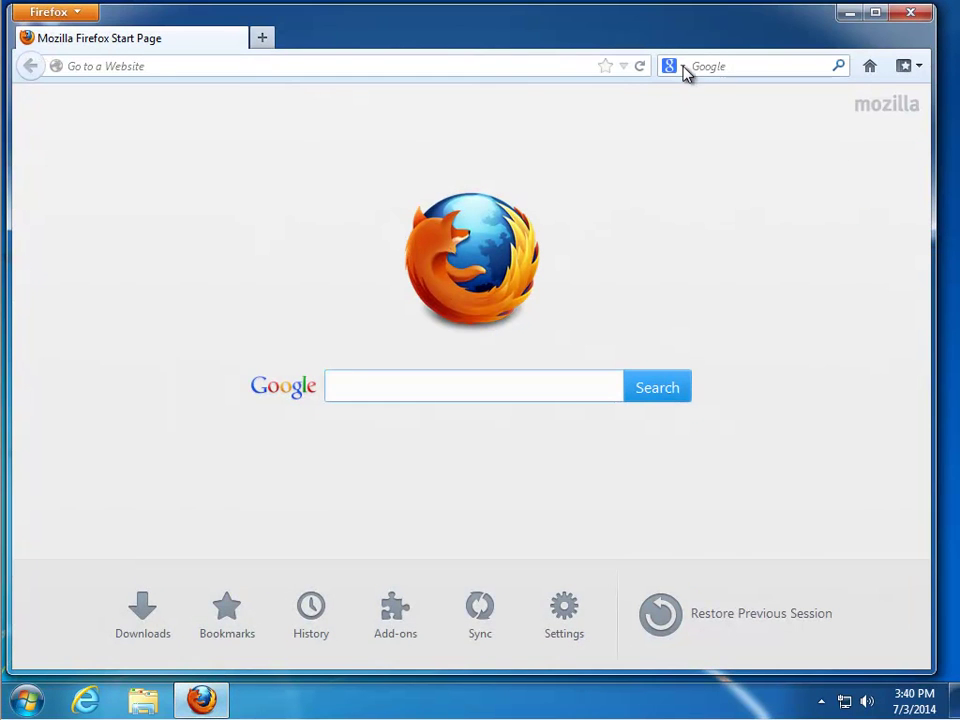
left_click(683, 67)
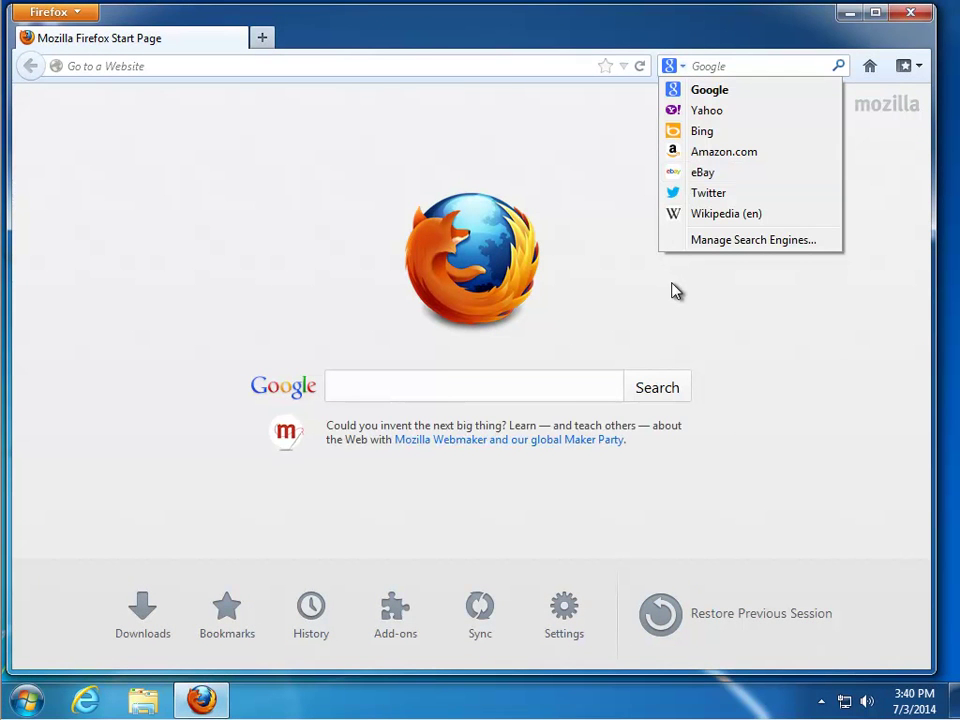
left_click(676, 290)
Step: Check Firefox's home page setting, clear all history with the time range Everything, and accept the options
left_click(80, 15)
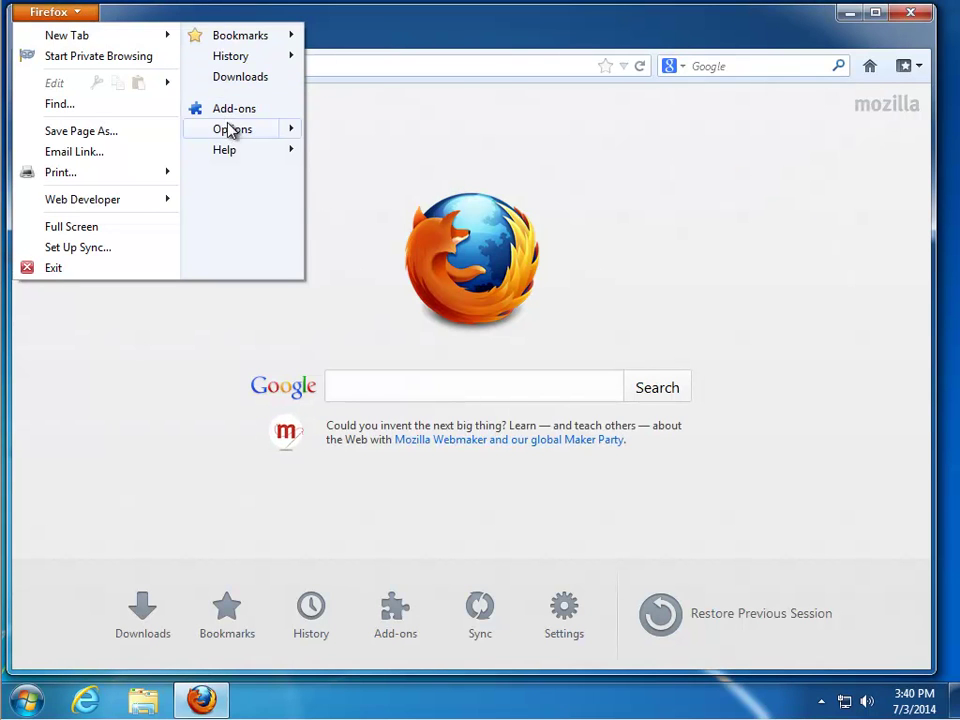
left_click(232, 129)
left_click(264, 165)
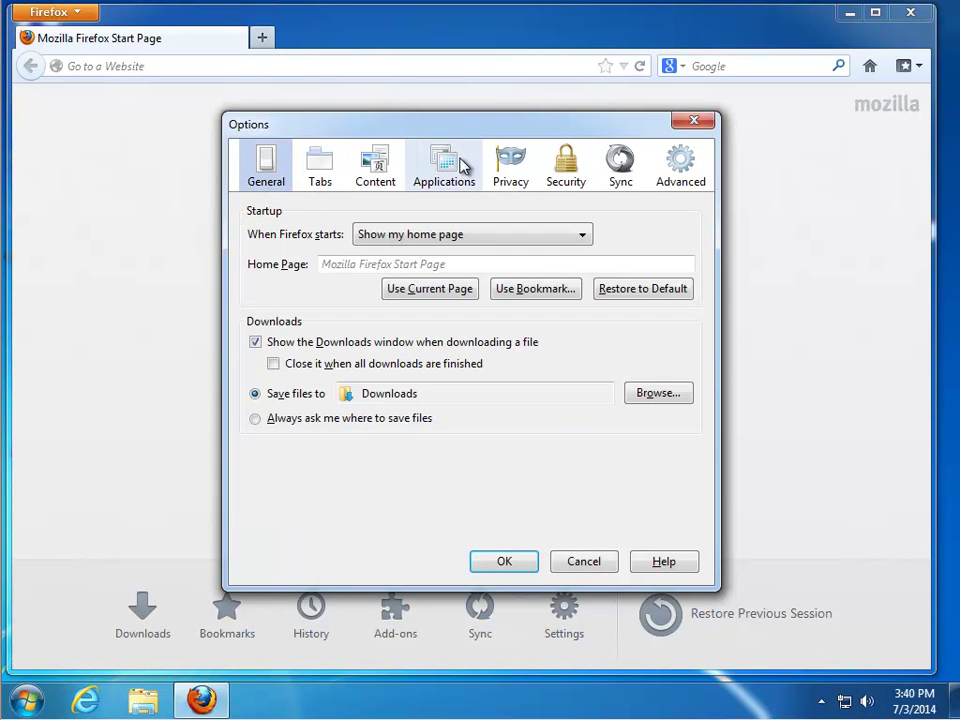
left_click(500, 170)
left_click(436, 408)
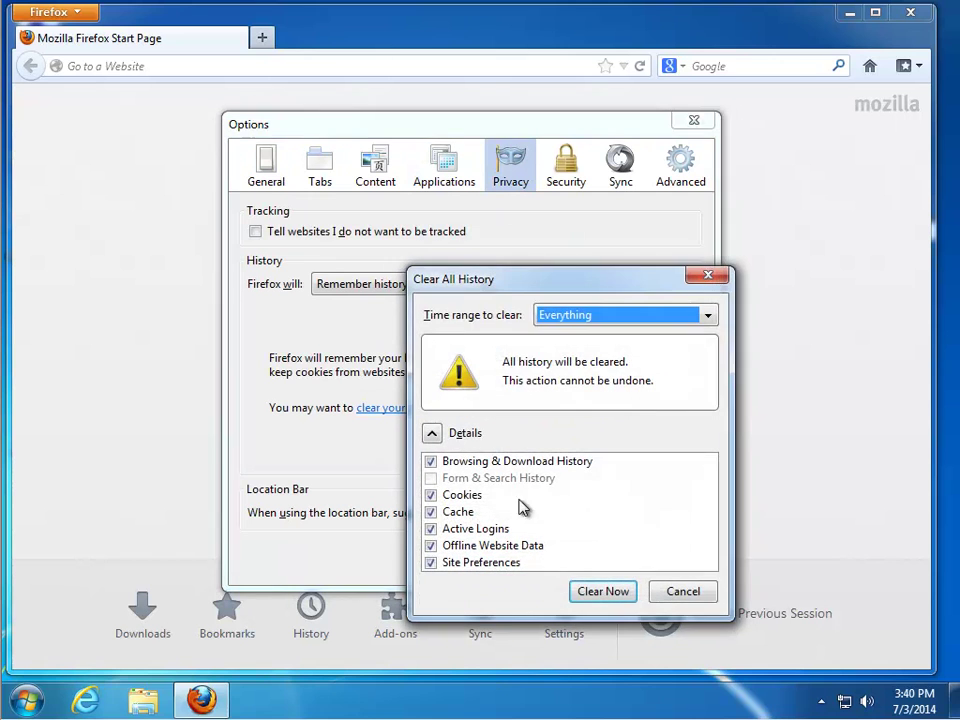
left_click(585, 591)
left_click(532, 563)
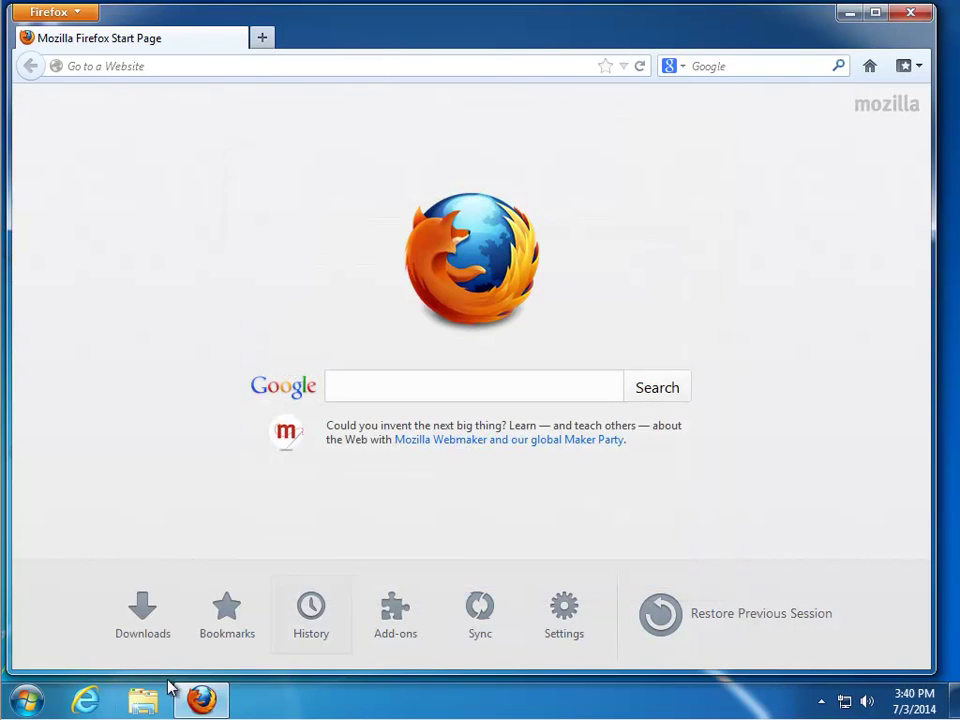
Step: Switch from Firefox to Internet Explorer, check it while postponing its setup, and close both browsers
left_click(85, 700)
left_click(913, 12)
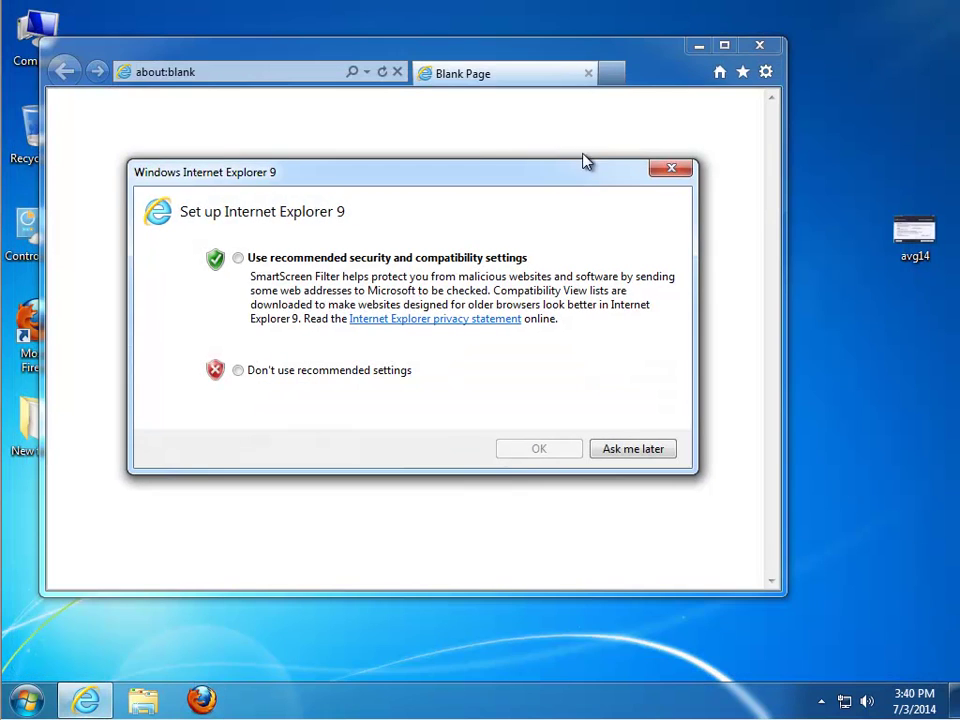
left_click(633, 449)
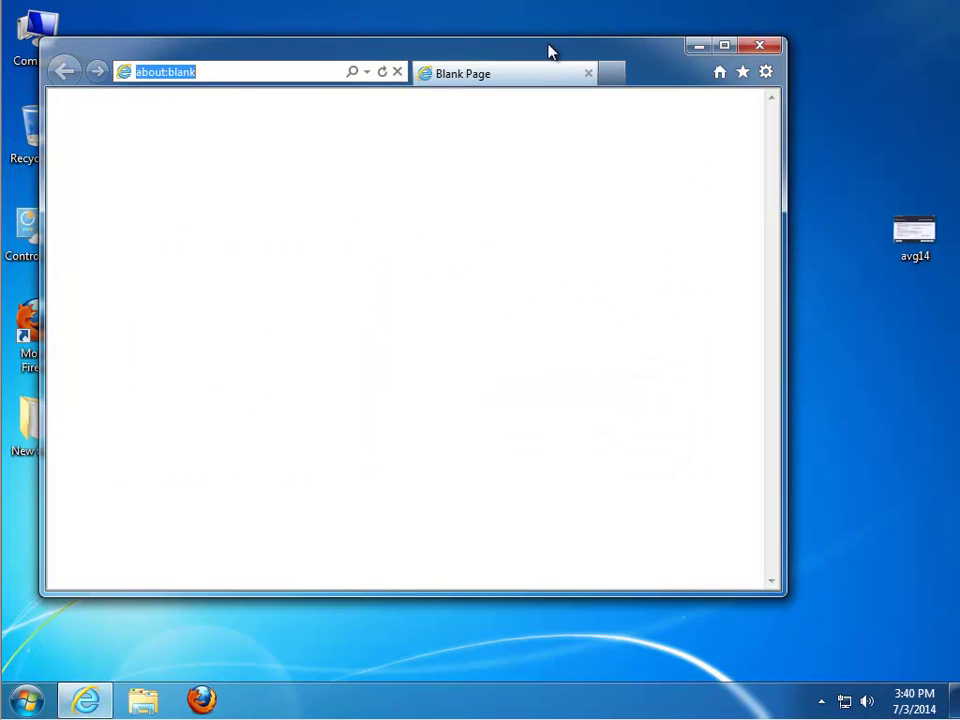
left_click(759, 47)
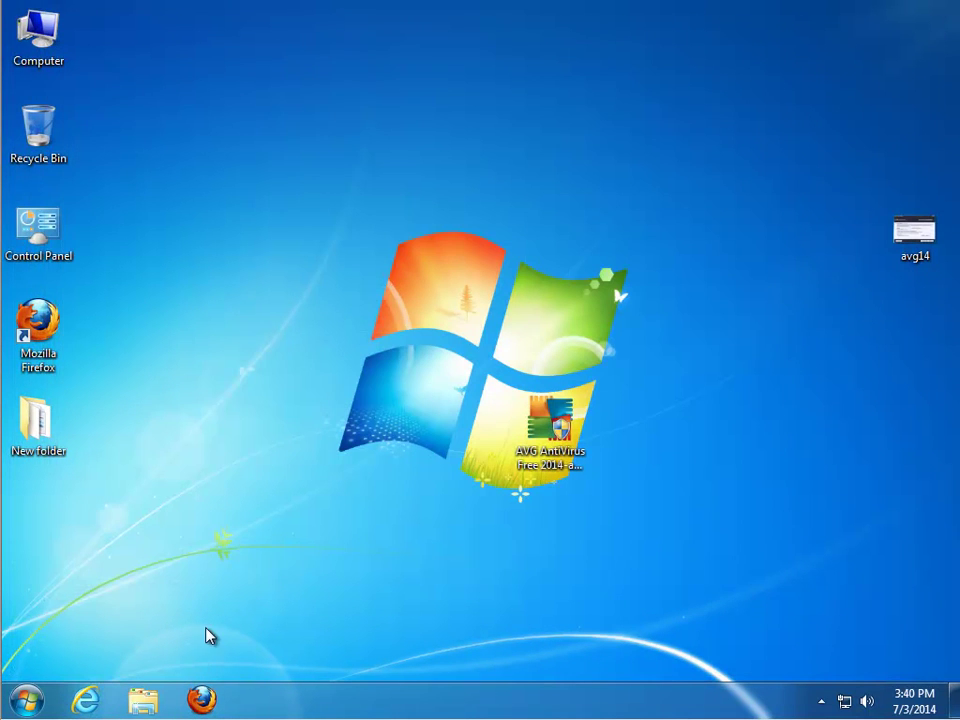
Step: Search the whole computer for AVG and put the search window aside
double_click(41, 60)
left_click(672, 112)
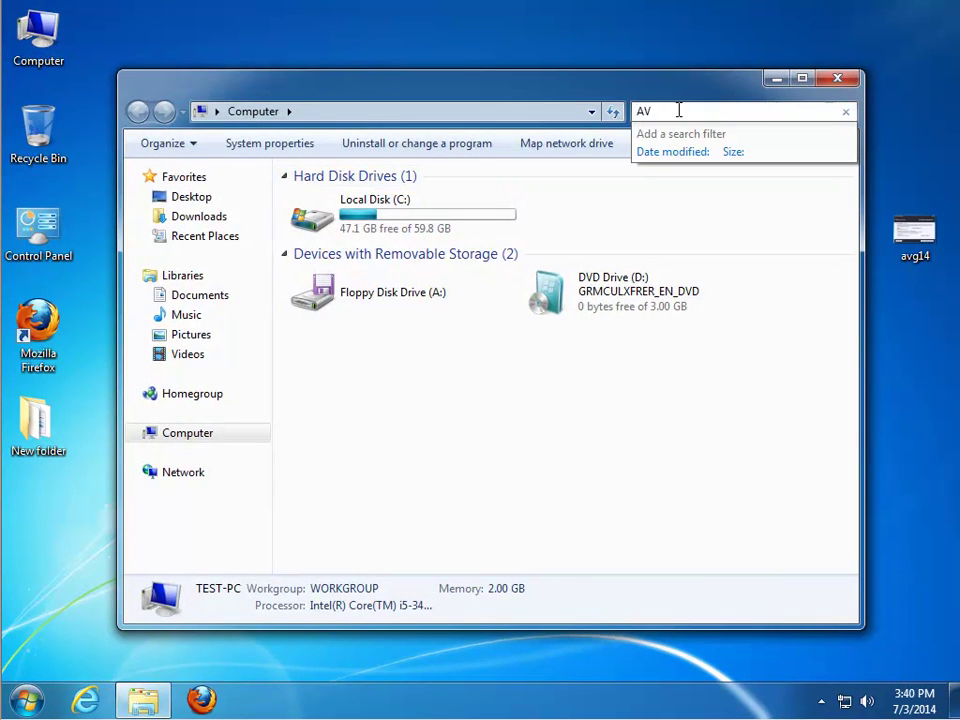
type("AVG")
left_click(777, 79)
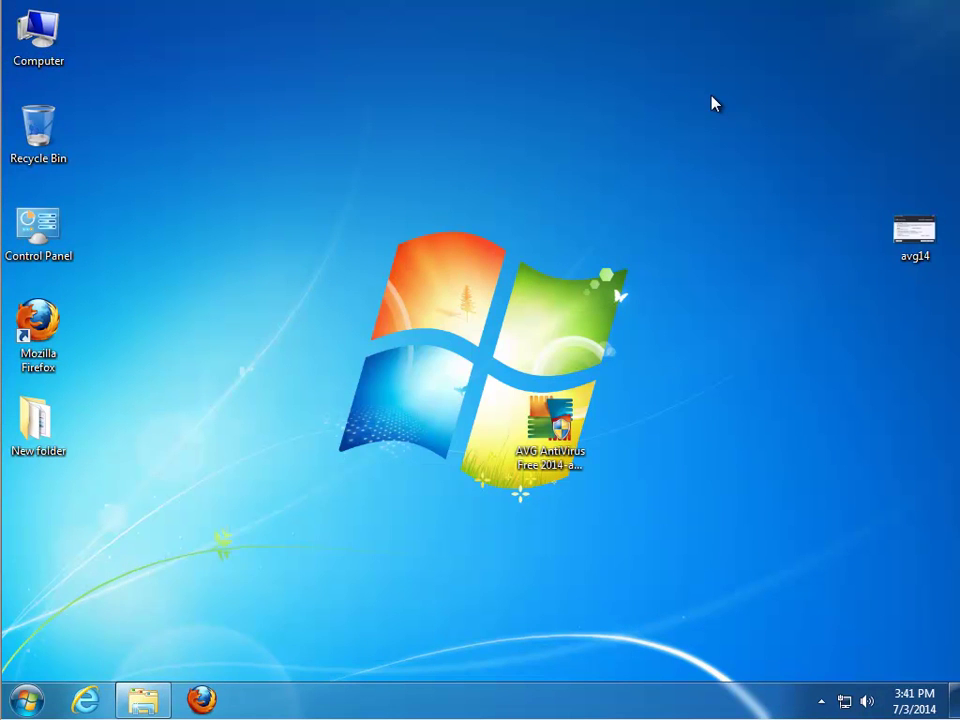
Step: Open the Registry Editor, collapse the expanded HKEY_CLASSES_ROOT branch and go to the Computer root
key("super+r")
left_click(187, 639)
left_click(329, 617)
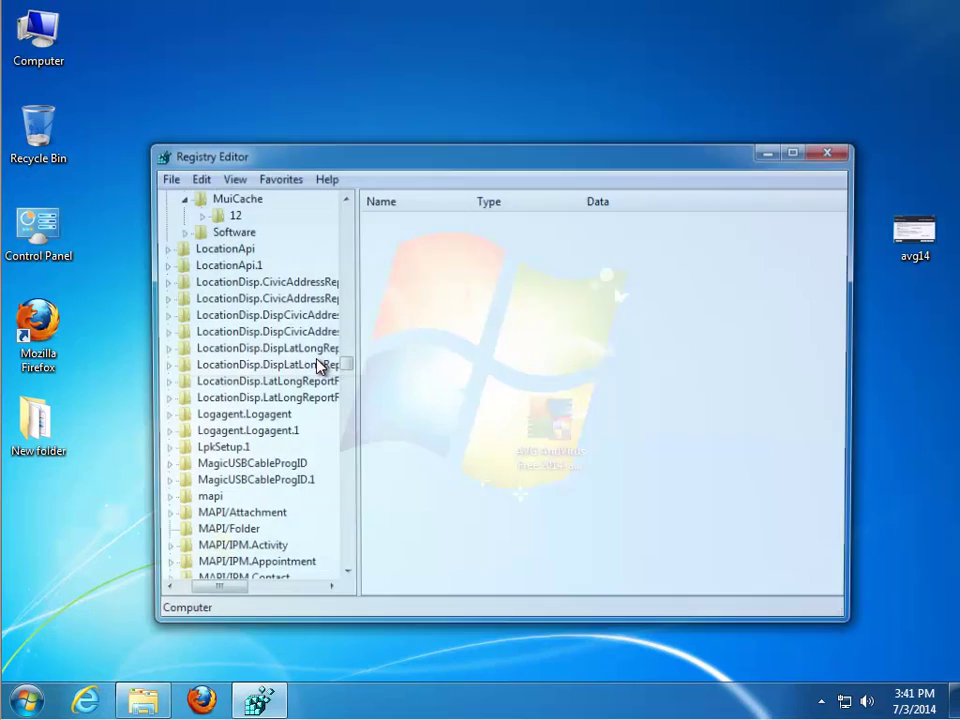
left_click_drag(220, 597, 200, 597)
left_click_drag(342, 368, 276, 230)
left_click(183, 214)
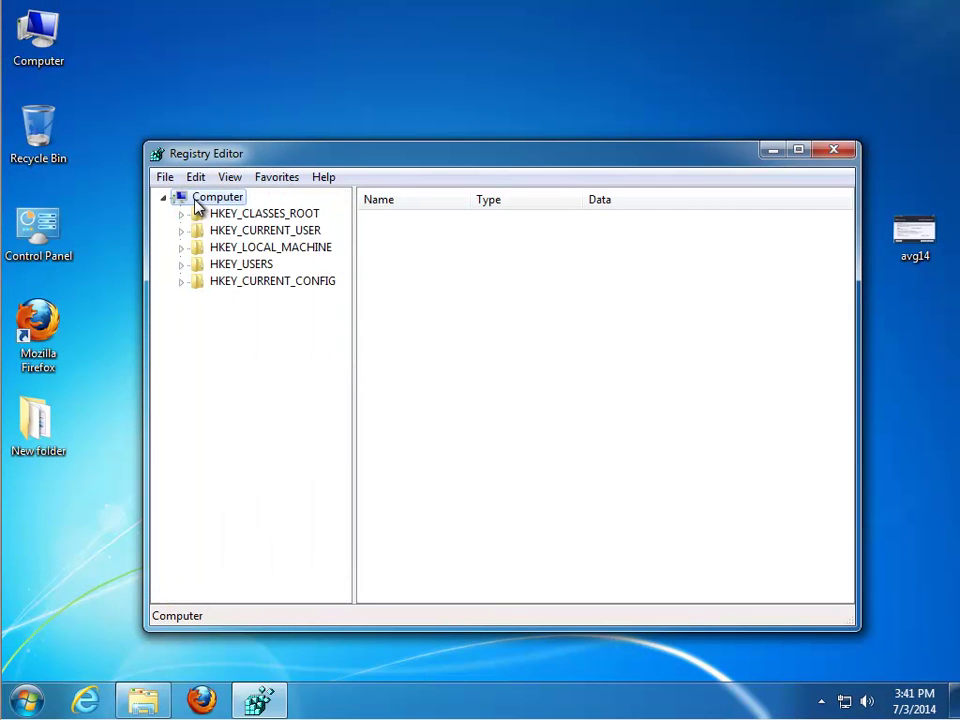
Step: Find AVG in the registry and delete the AVG User Interface value from the MuiCache key
key("ctrl+f")
type("AVG")
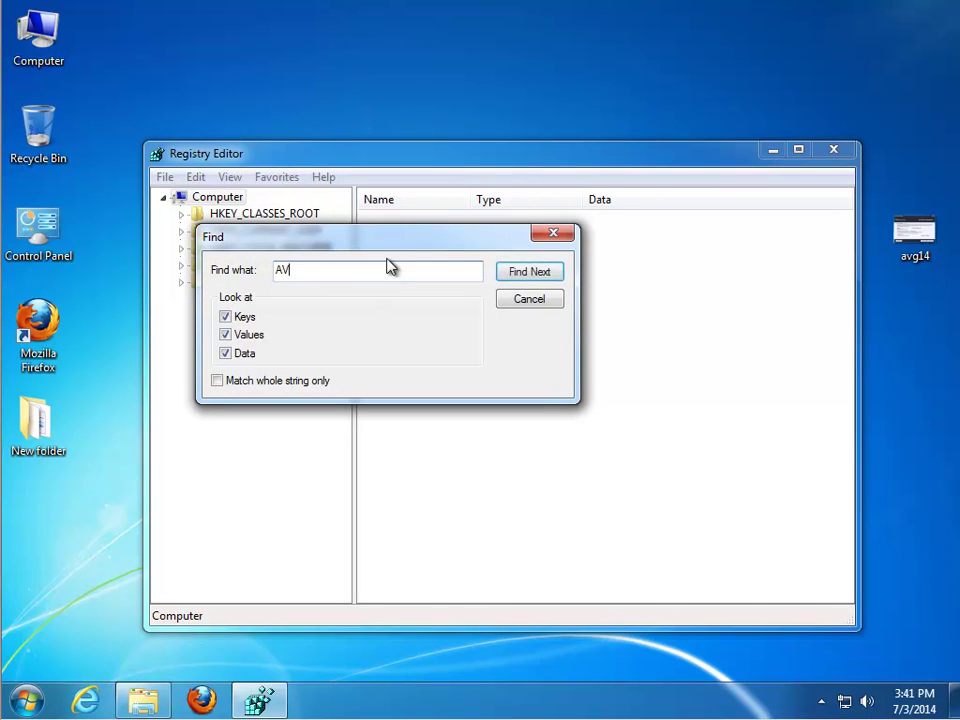
left_click(531, 273)
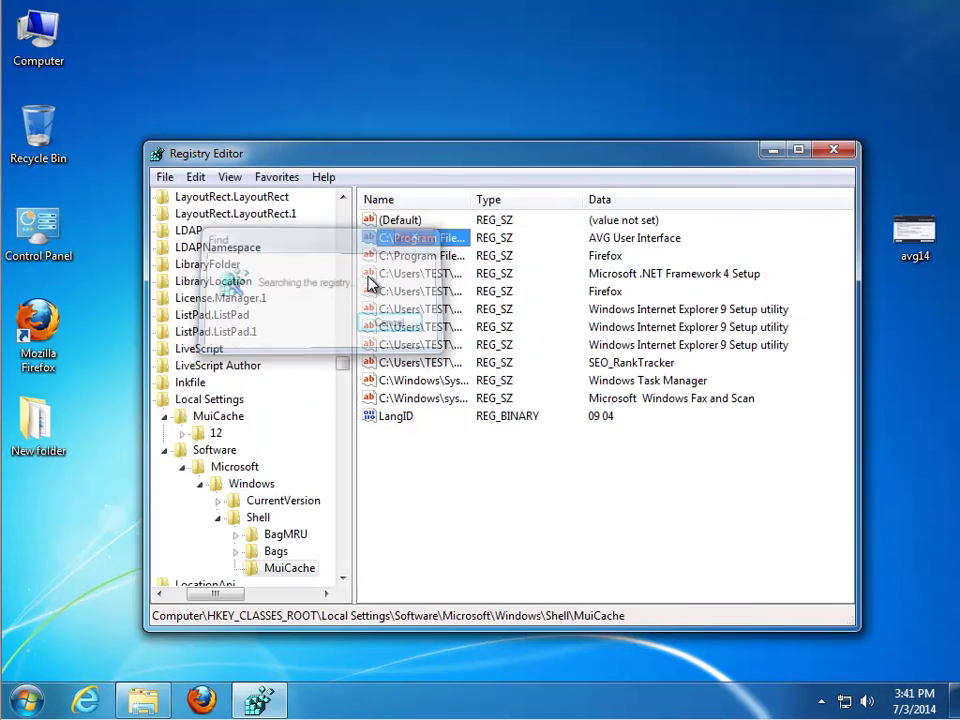
key("Delete")
key("Return")
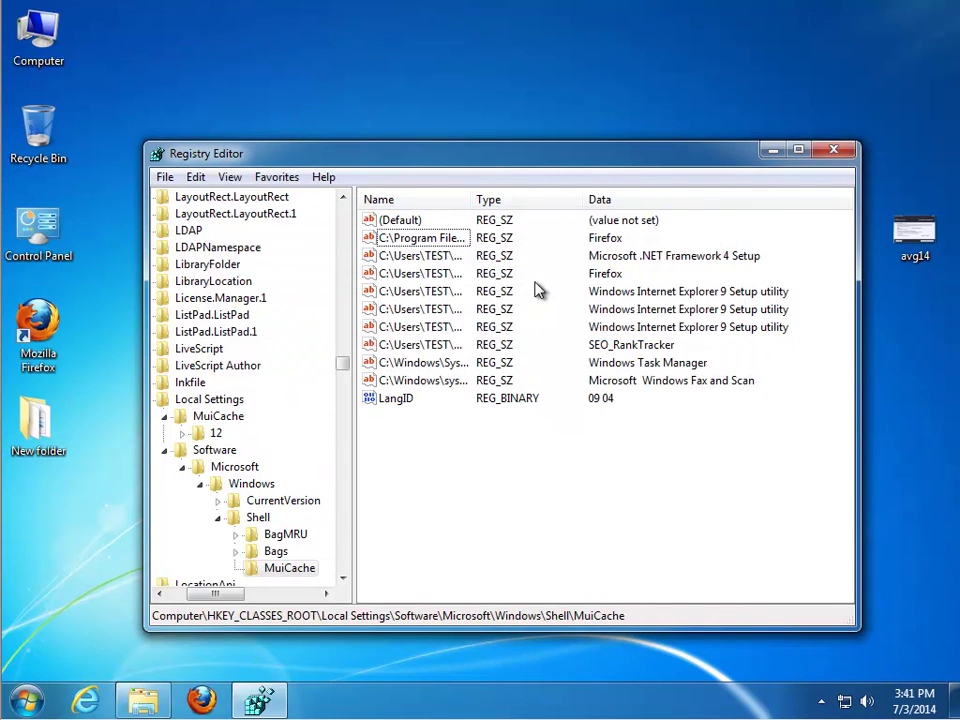
Step: Find further AVG matches, delete both matching values from the Compatibility Assistant Persisted key, and stop the continued search
key("F3")
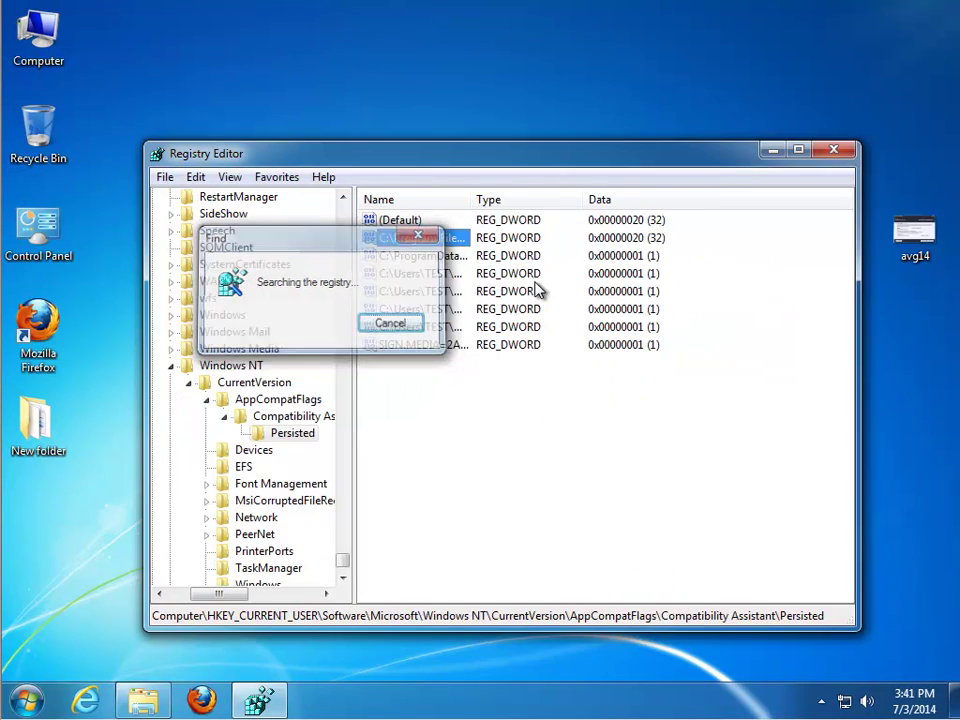
key("Delete")
key("Return")
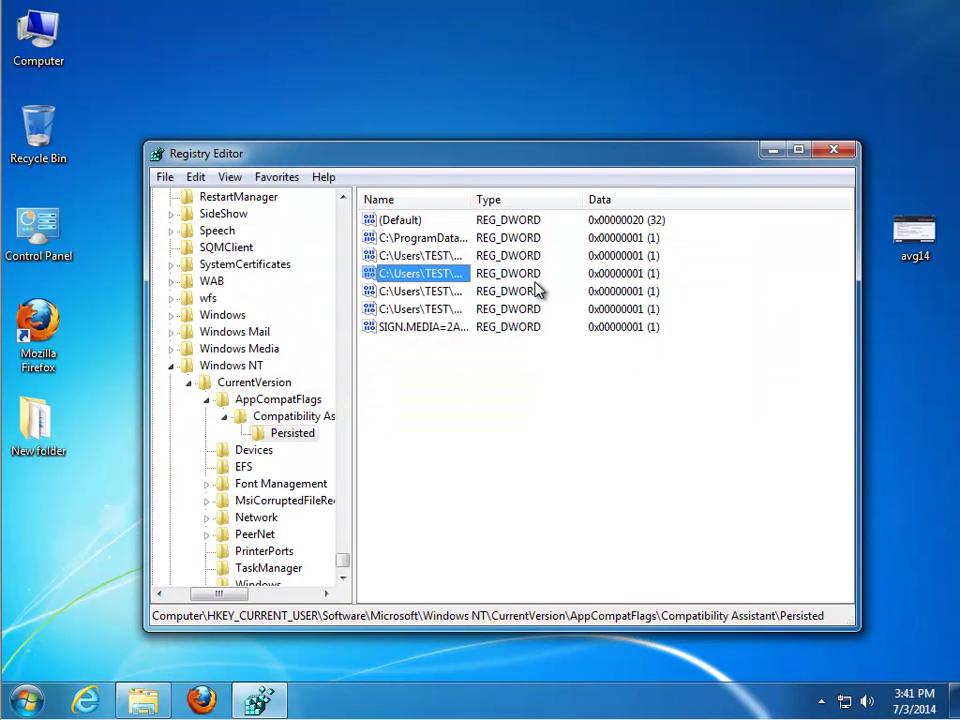
key("Delete")
key("Return")
key("F3")
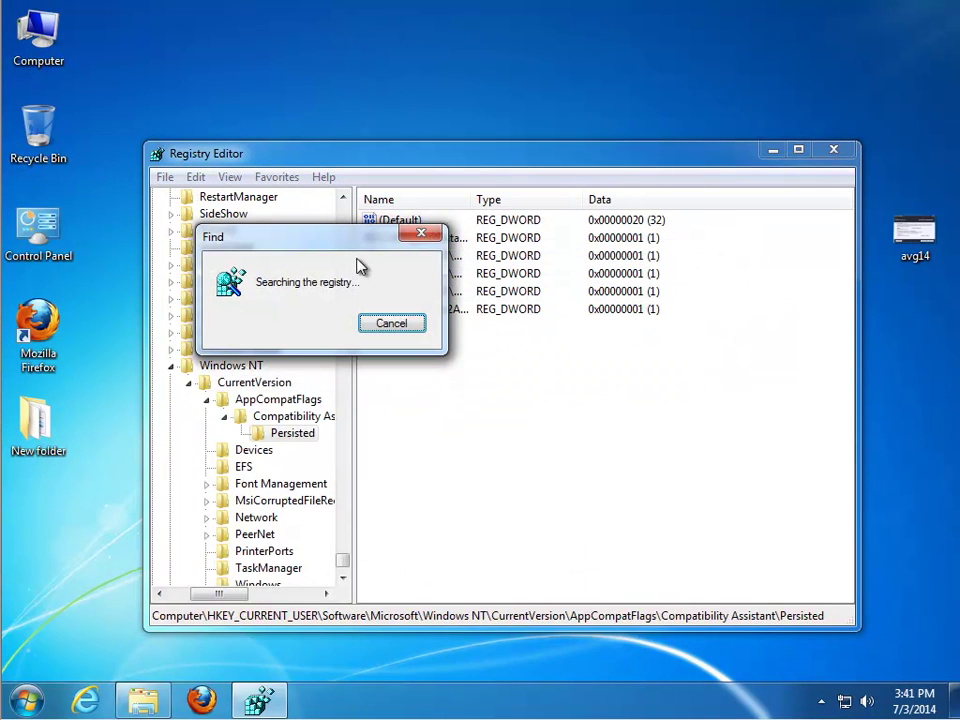
left_click(392, 324)
Step: Return to the computer search results for AVG in a maximized window, select all found items and try to delete them
left_click(143, 700)
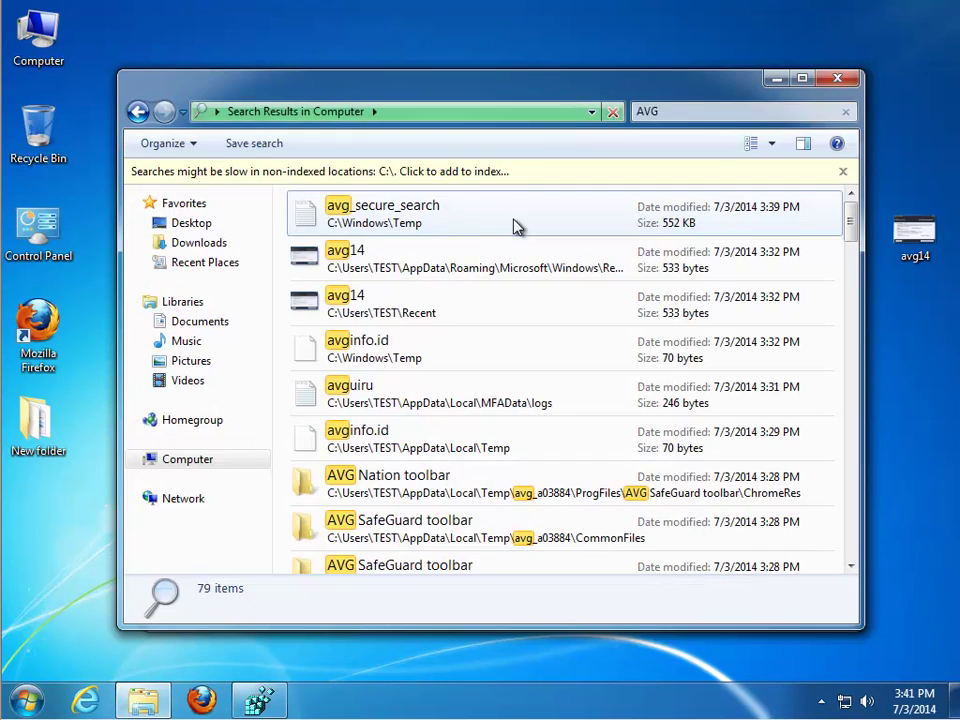
left_click(801, 79)
mouse_move(952, 170)
left_mouse_down()
mouse_move(953, 575)
mouse_move(952, 150)
left_mouse_up()
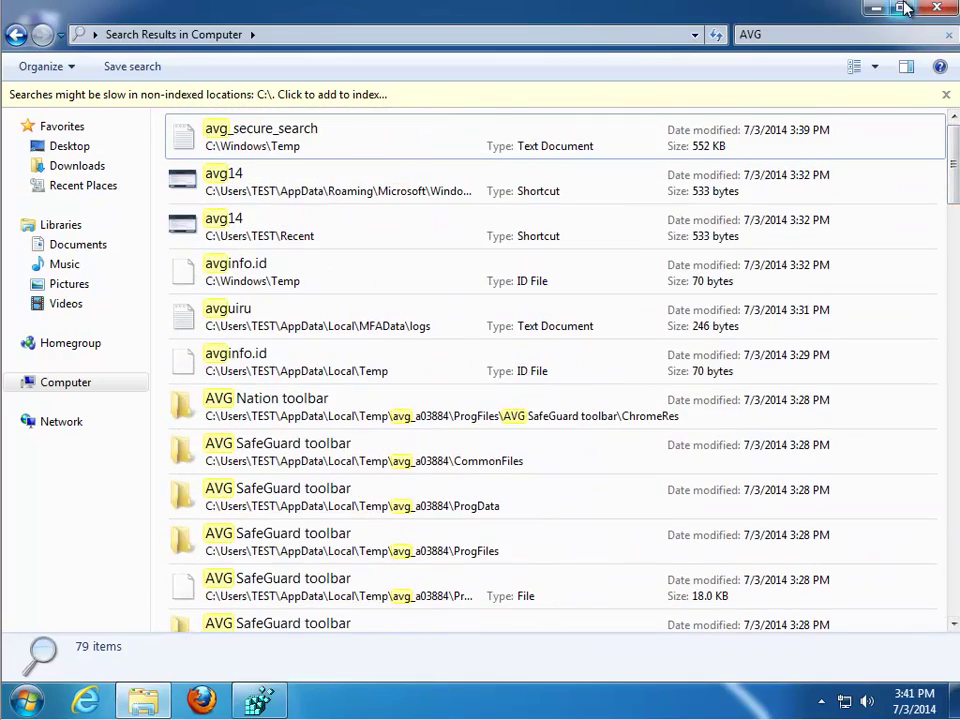
left_click(375, 192)
key("ctrl+a")
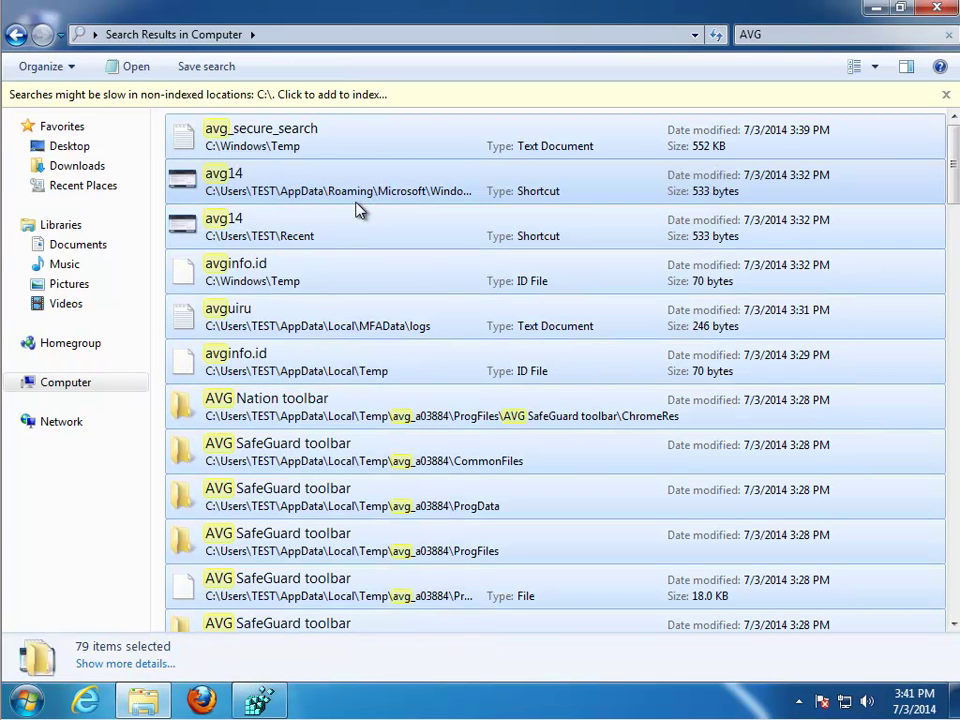
scroll(366, 238, "down", 15)
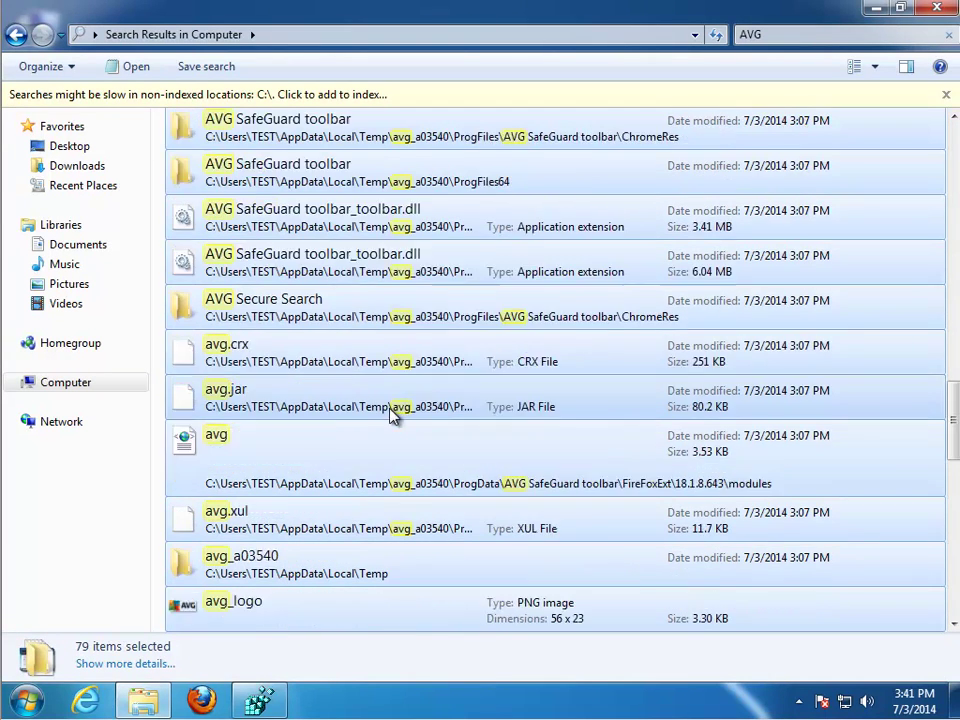
right_click(428, 363)
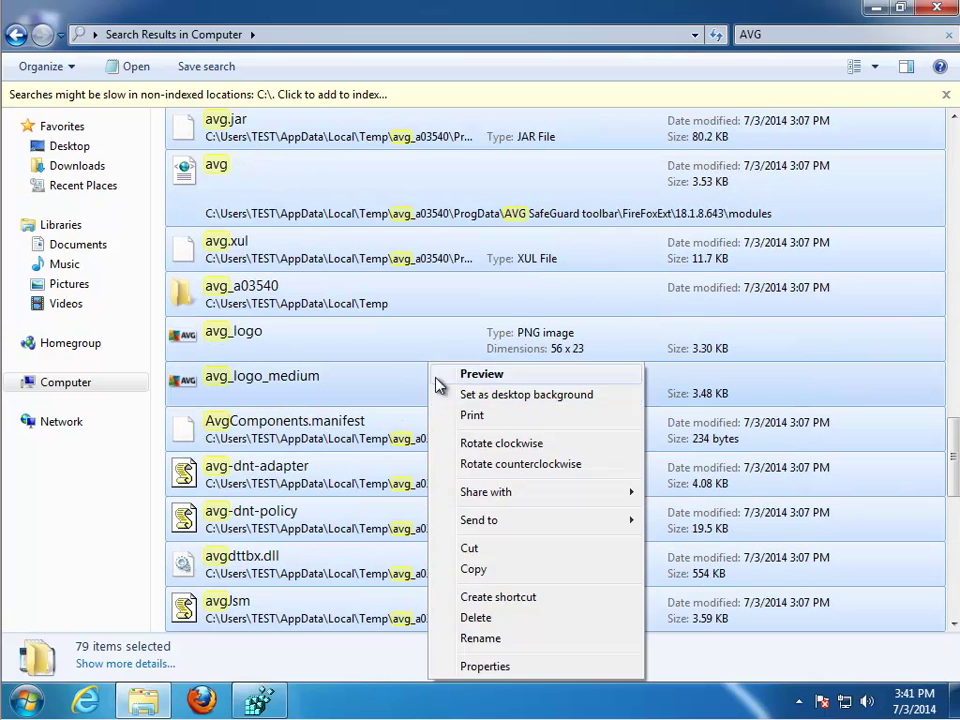
left_click(494, 618)
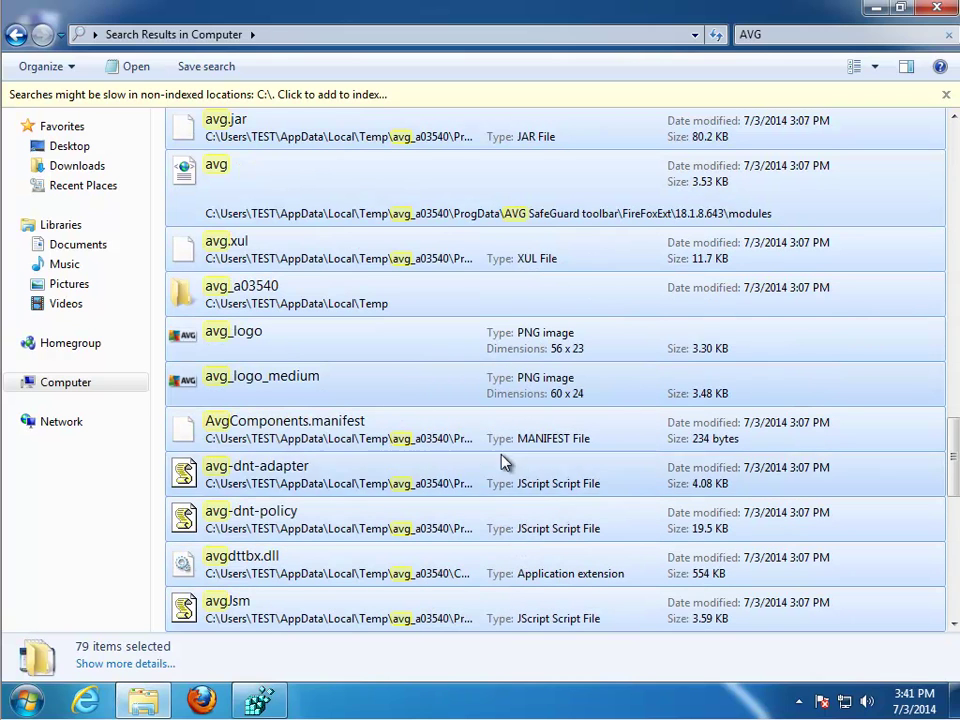
right_click(491, 259)
left_click(540, 396)
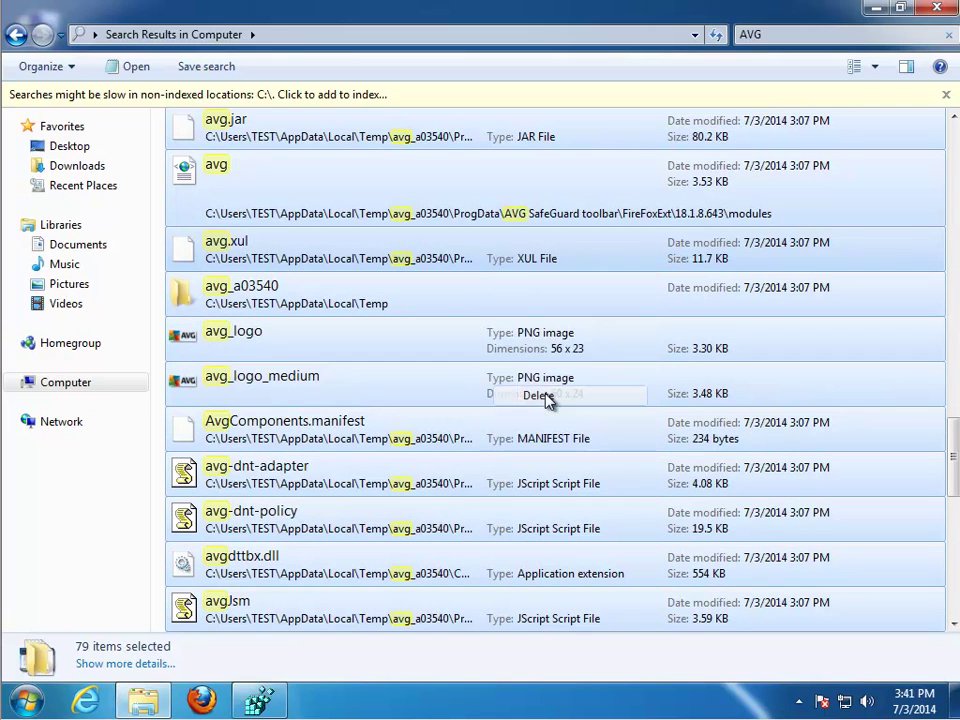
Step: Close the search results and the Registry Editor, and view the avg14 picture on the desktop
left_click(932, 8)
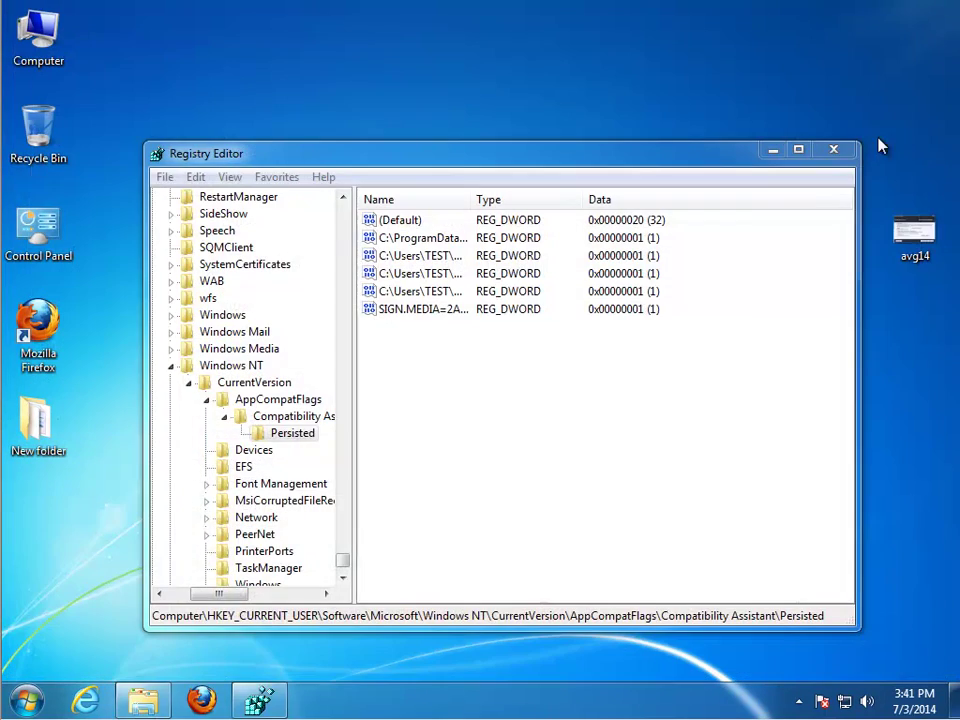
left_click(840, 152)
double_click(912, 250)
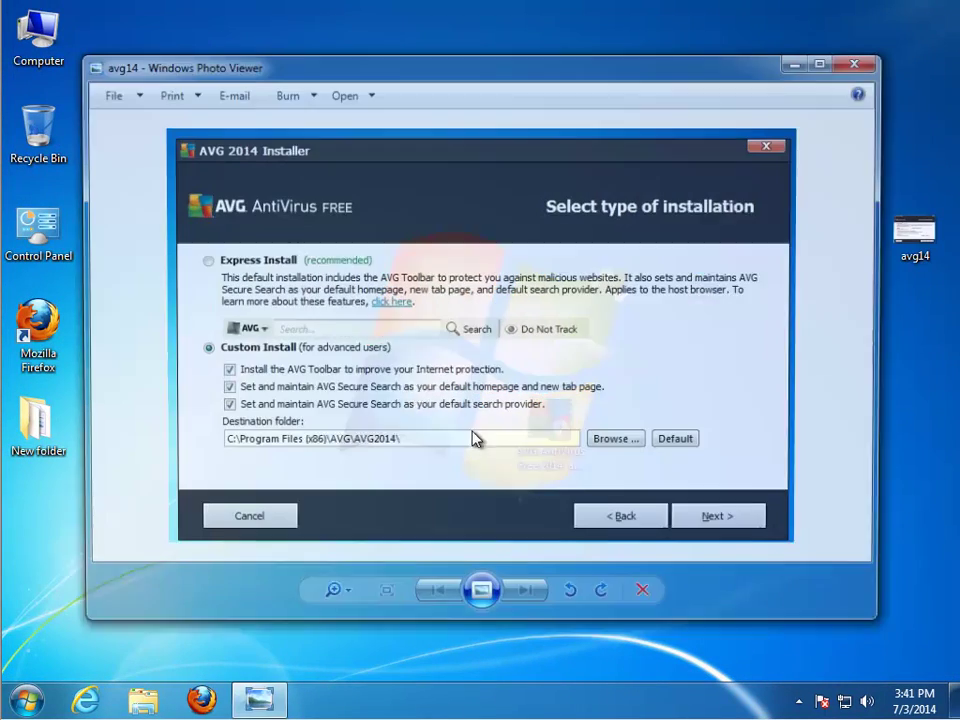